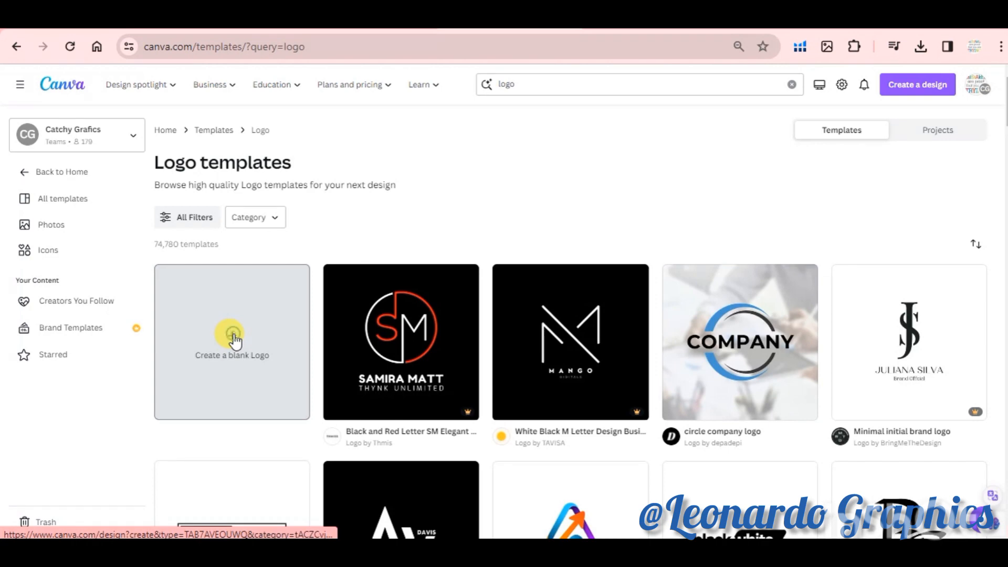
# Create a blank logo design and set its page background to black
pyautogui.click(233, 339)
pyautogui.click(255, 110)
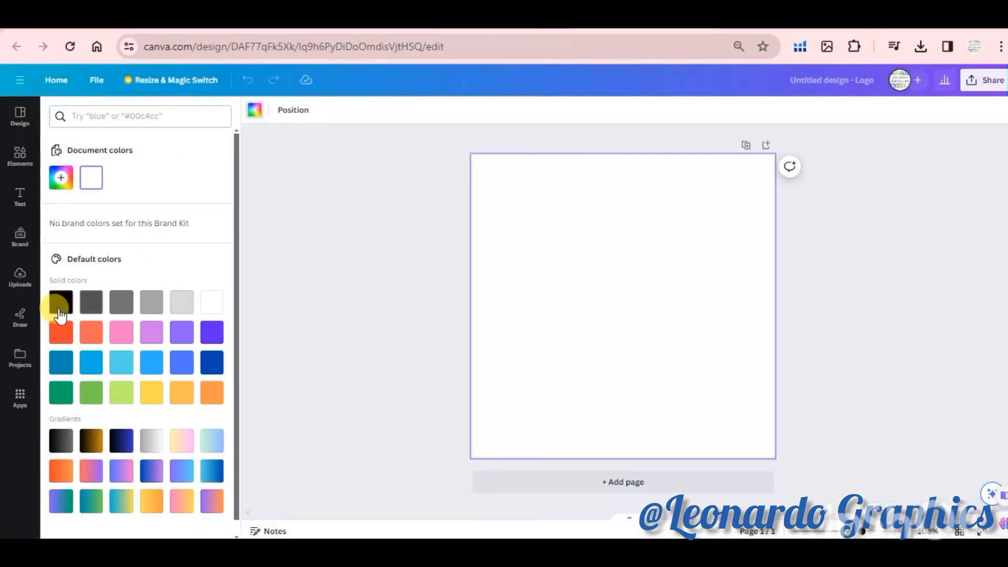
pyautogui.click(61, 302)
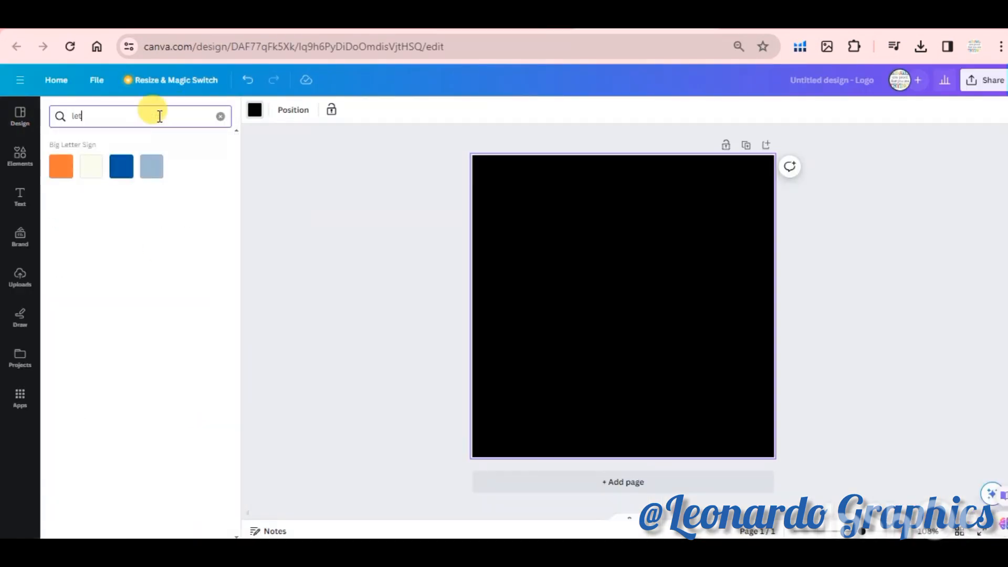
# Search the elements for "letter A frame" and add the plain bold A frame to the page
pyautogui.write('A')
pyautogui.click(20, 156)
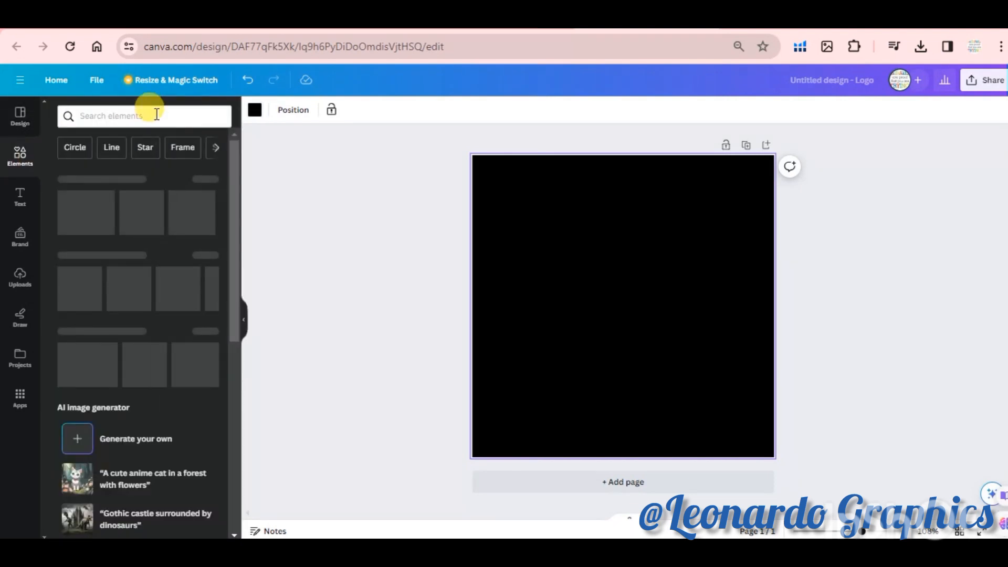
pyautogui.click(149, 114)
pyautogui.write('letter A frame')
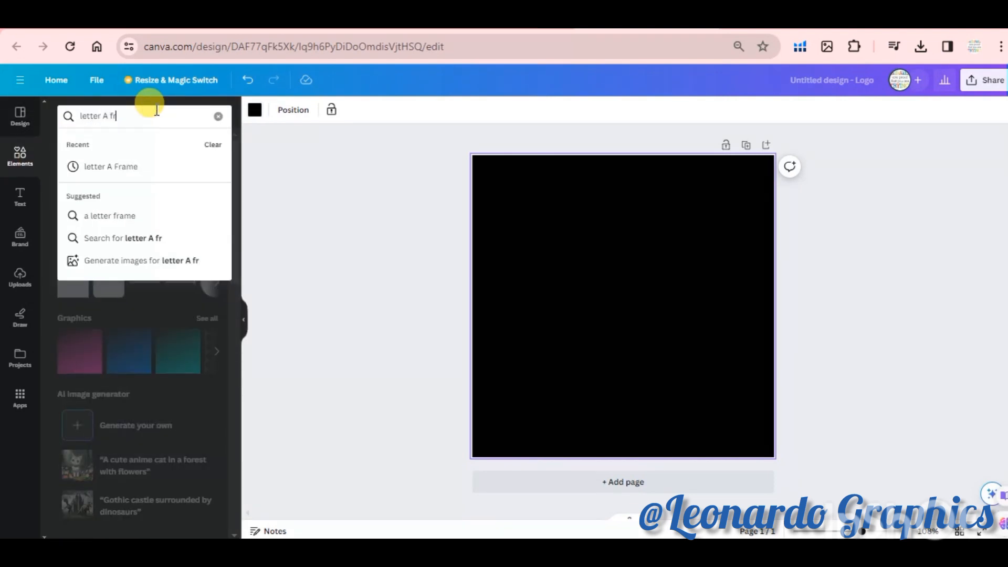
pyautogui.press('Return')
pyautogui.click(71, 462)
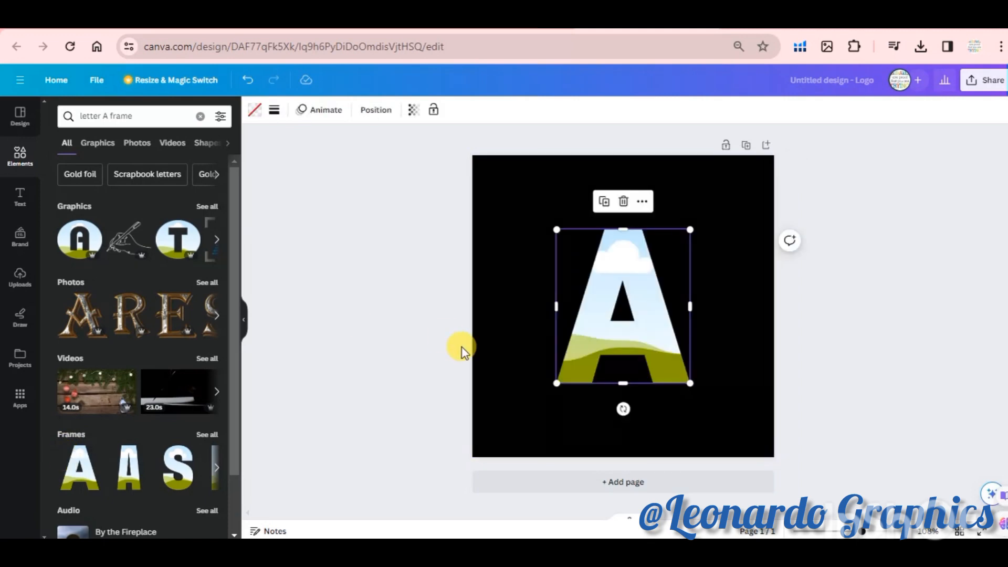
# Search the elements for "golden gradient"
pyautogui.moveTo(133, 115); pyautogui.dragTo(42, 121)
pyautogui.write('sil')
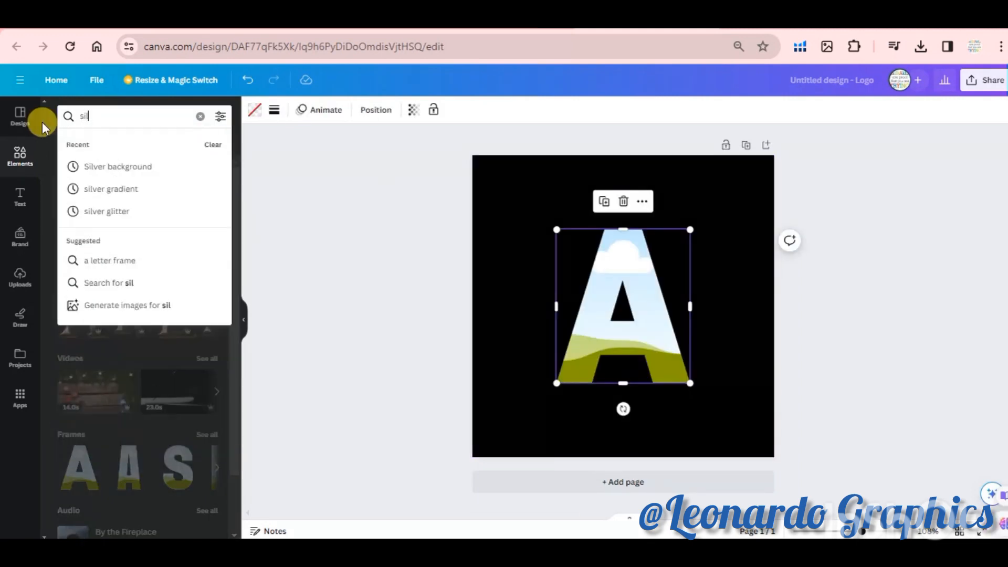
pyautogui.press('BackSpace')
pyautogui.press('BackSpace')
pyautogui.press('BackSpace')
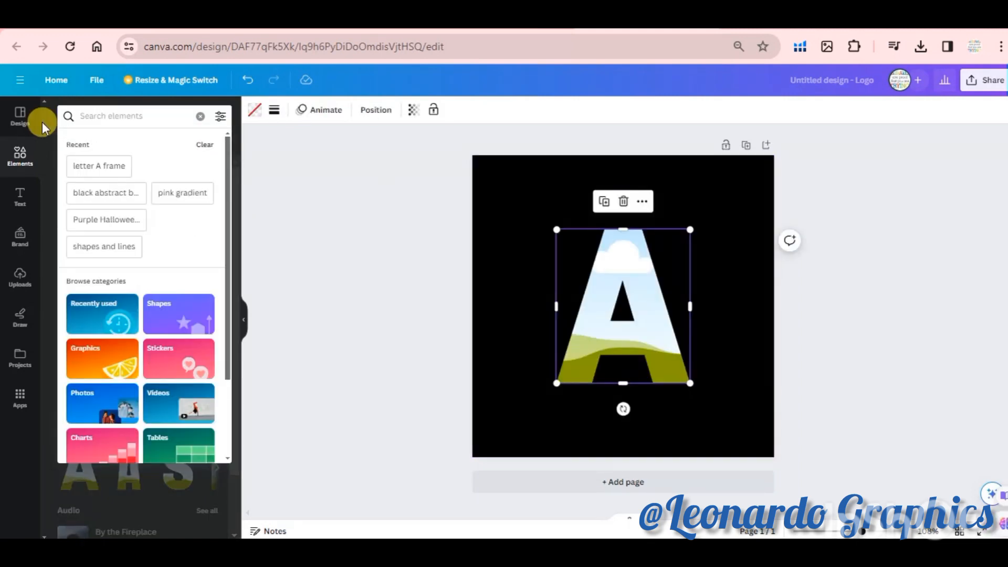
pyautogui.write('golden grad')
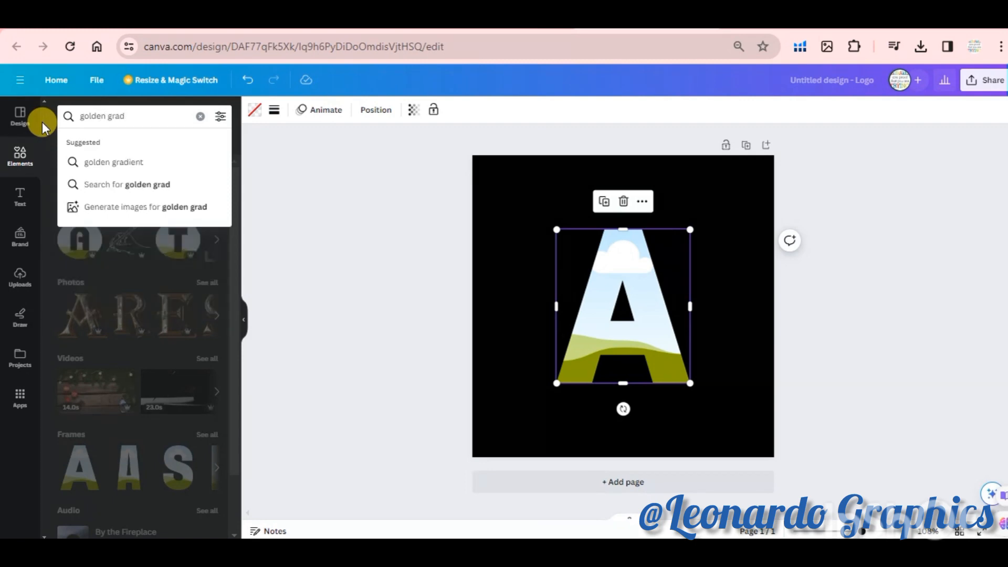
pyautogui.click(108, 161)
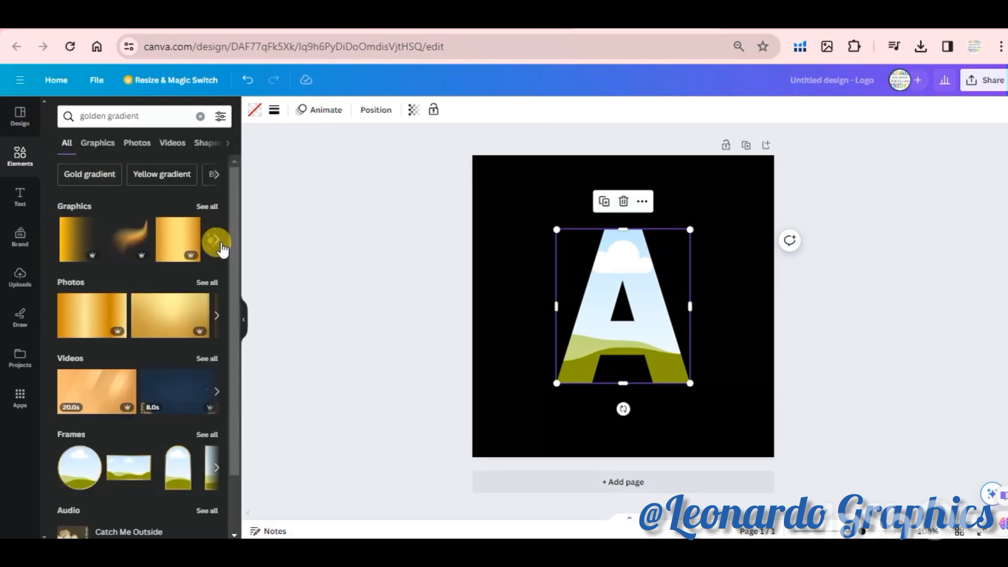
# Fill the letter A frame with the gold gradient ribbon graphic
pyautogui.click(216, 240)
pyautogui.click(130, 239)
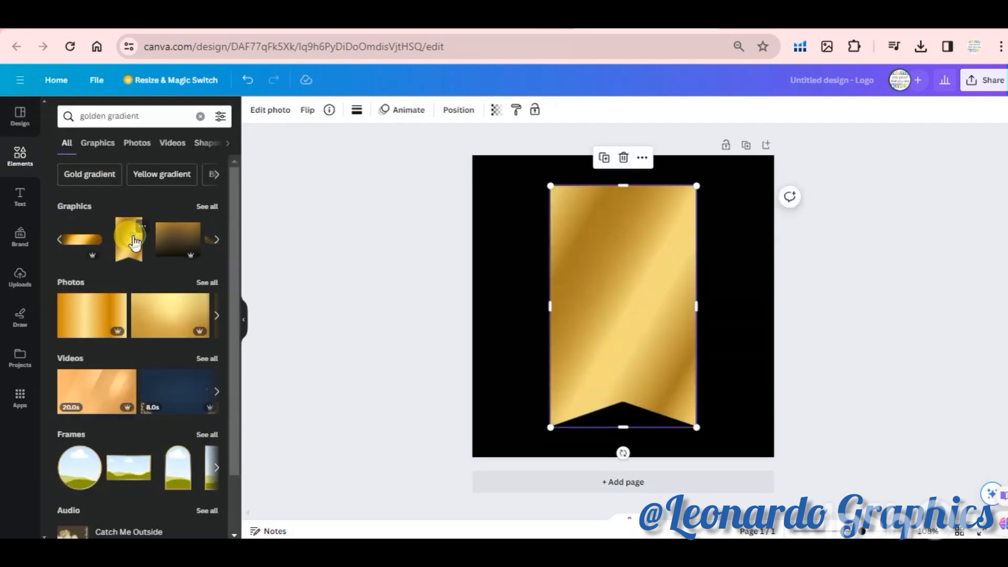
pyautogui.moveTo(621, 329); pyautogui.dragTo(641, 343)
pyautogui.click(720, 324)
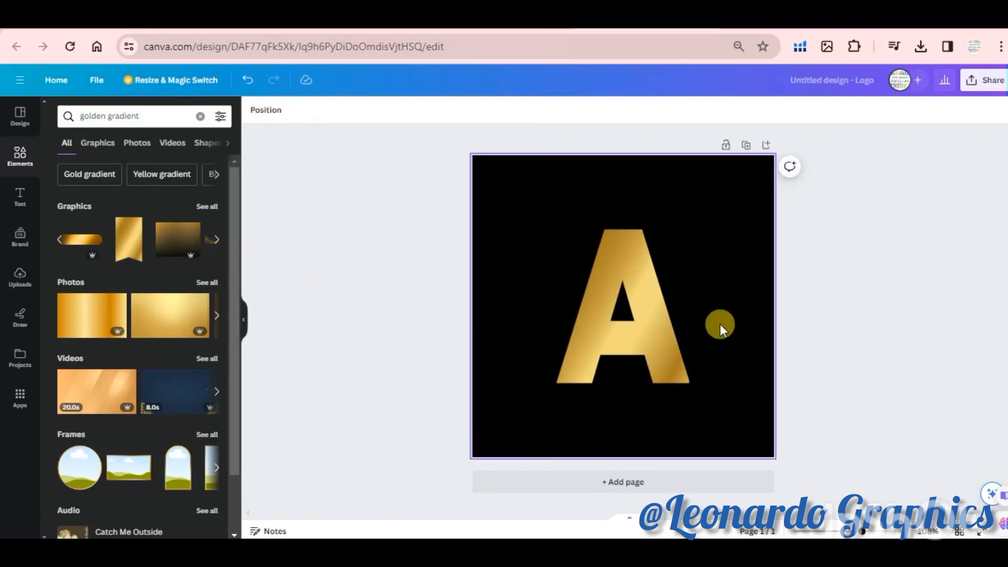
# Add a second page and search the elements for "Purple Halloween blobs"
pyautogui.click(153, 114)
pyautogui.moveTo(153, 114); pyautogui.dragTo(50, 120)
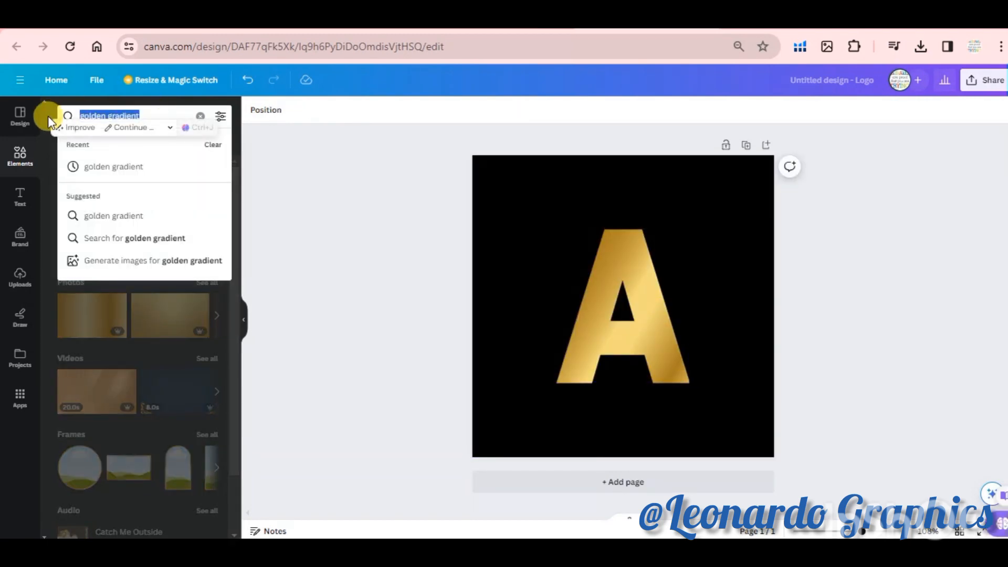
pyautogui.write('Purple')
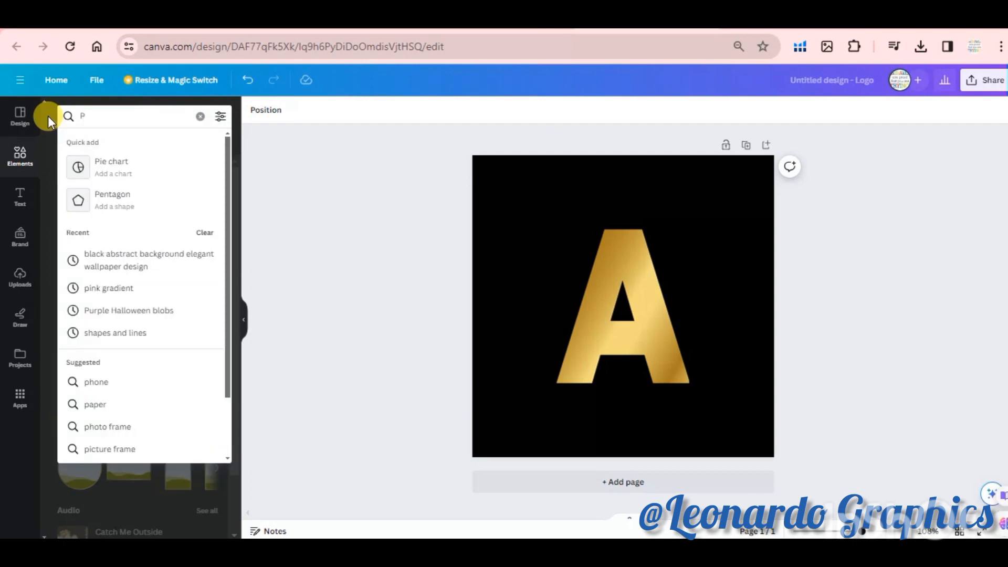
pyautogui.click(627, 481)
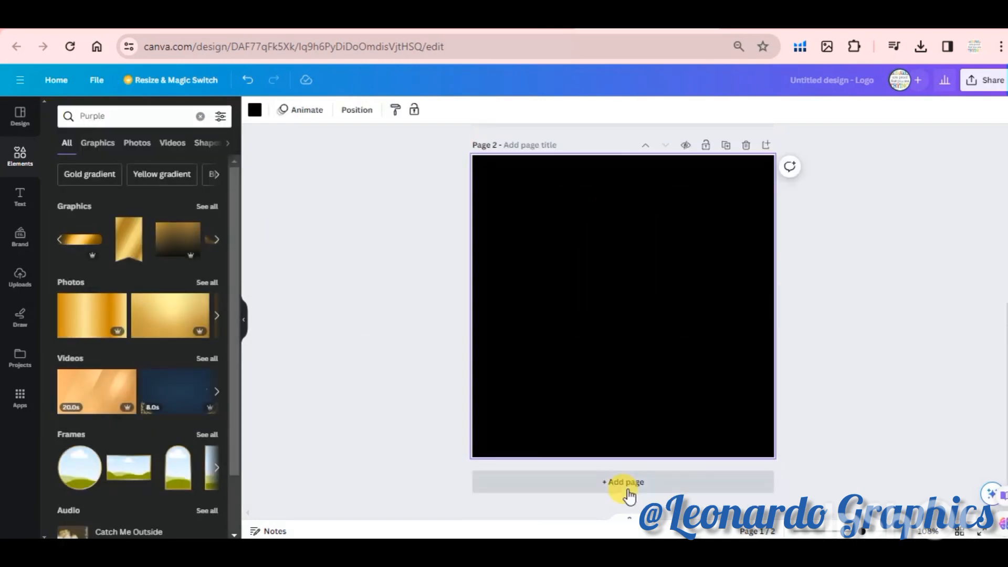
pyautogui.click(127, 115)
pyautogui.write('Ha')
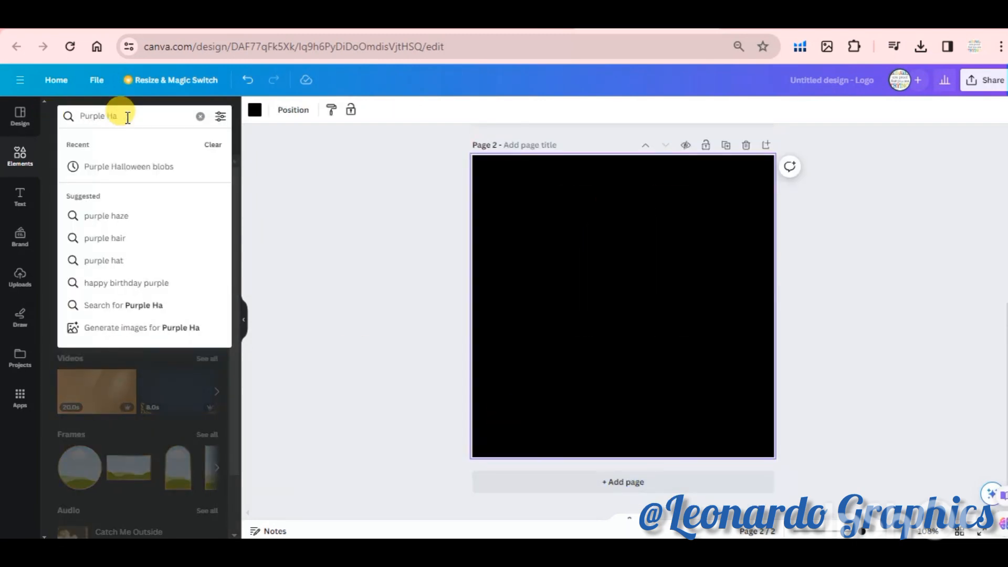
pyautogui.write('lloween')
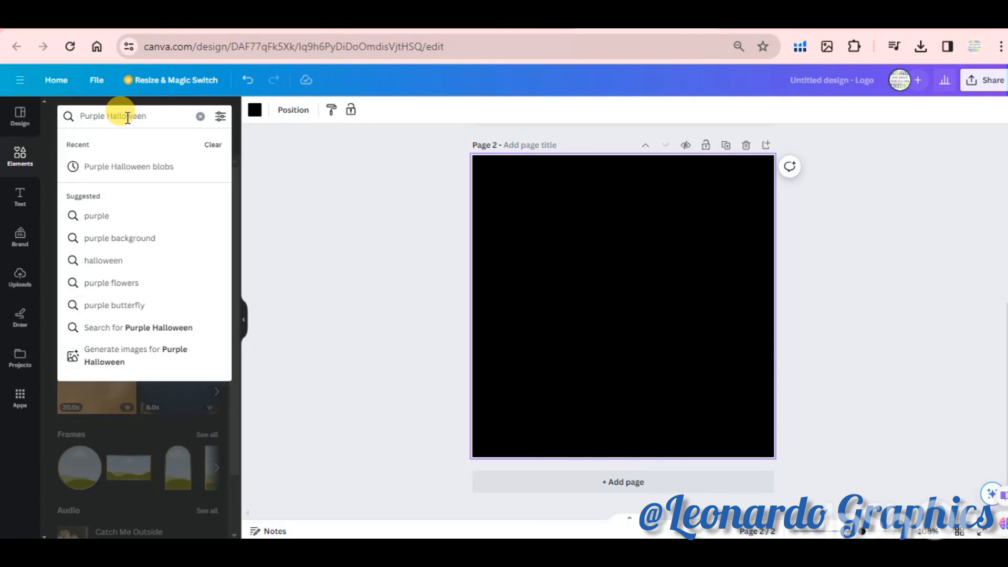
pyautogui.write(' blobs')
pyautogui.press('Return')
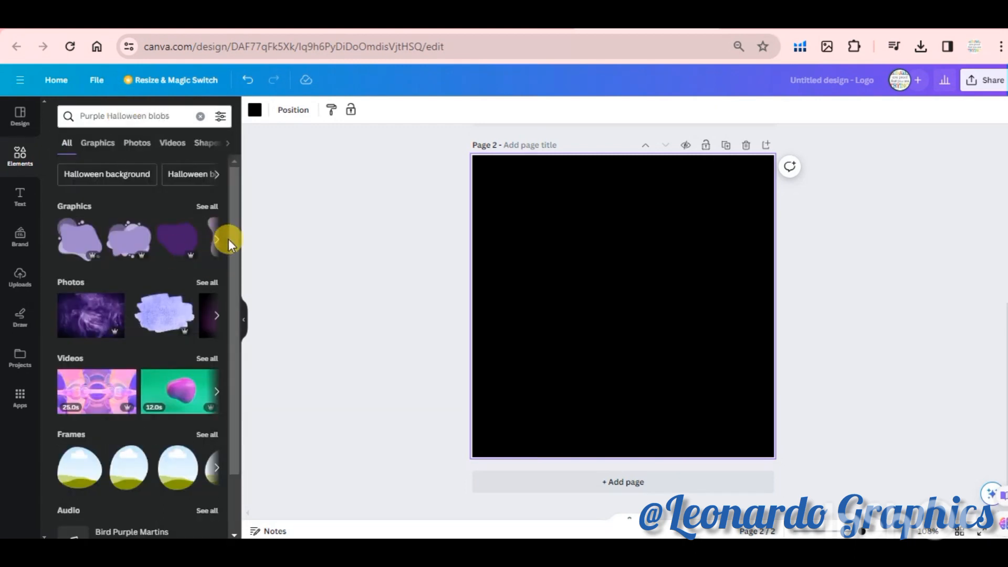
# Add the first rounded blob frame from the results to the centre of page 2
pyautogui.moveTo(235, 226); pyautogui.dragTo(234, 308)
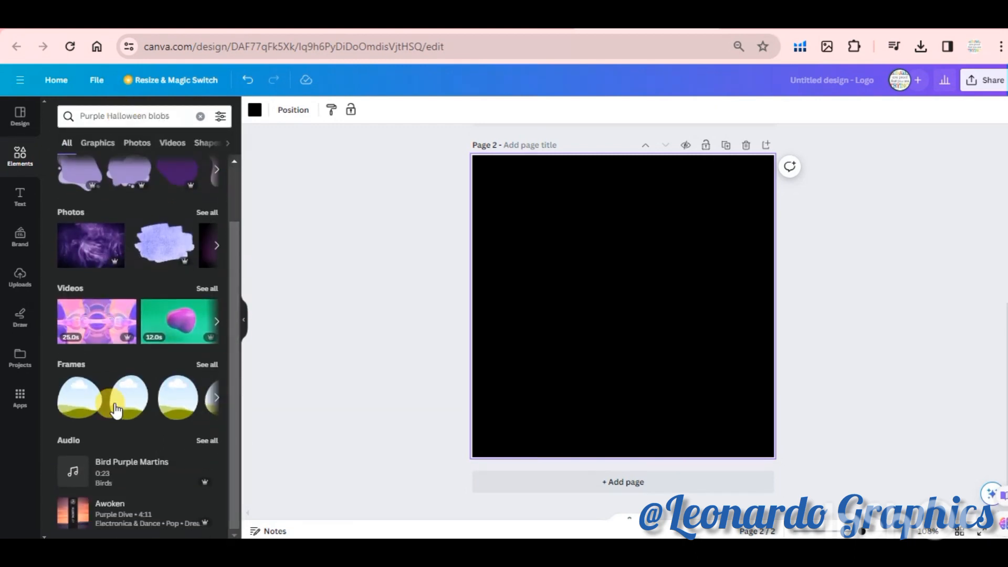
pyautogui.click(217, 399)
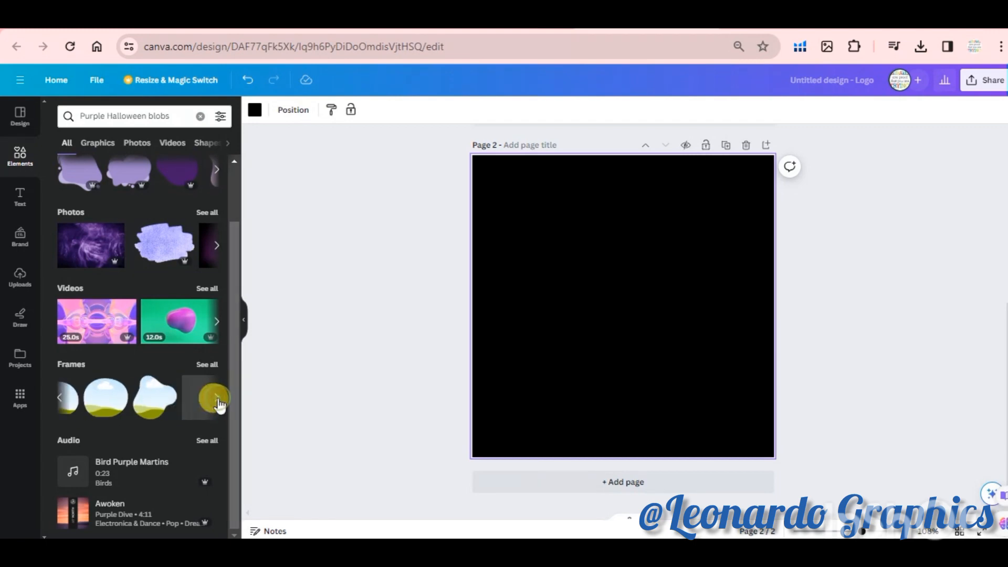
pyautogui.click(62, 399)
pyautogui.click(62, 399)
pyautogui.click(63, 399)
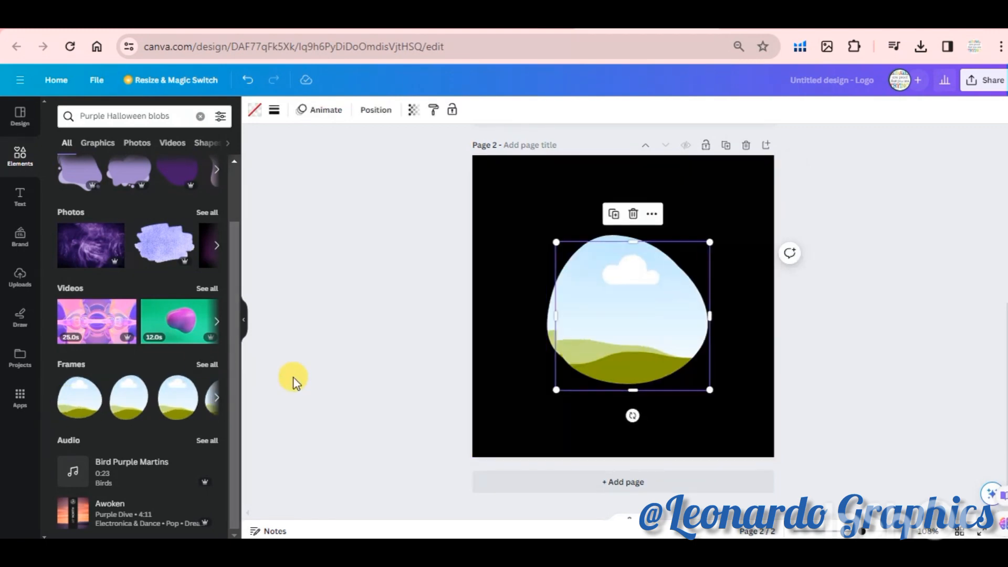
pyautogui.click(288, 342)
# Search the elements for "purple gradient"
pyautogui.moveTo(175, 116); pyautogui.dragTo(52, 117)
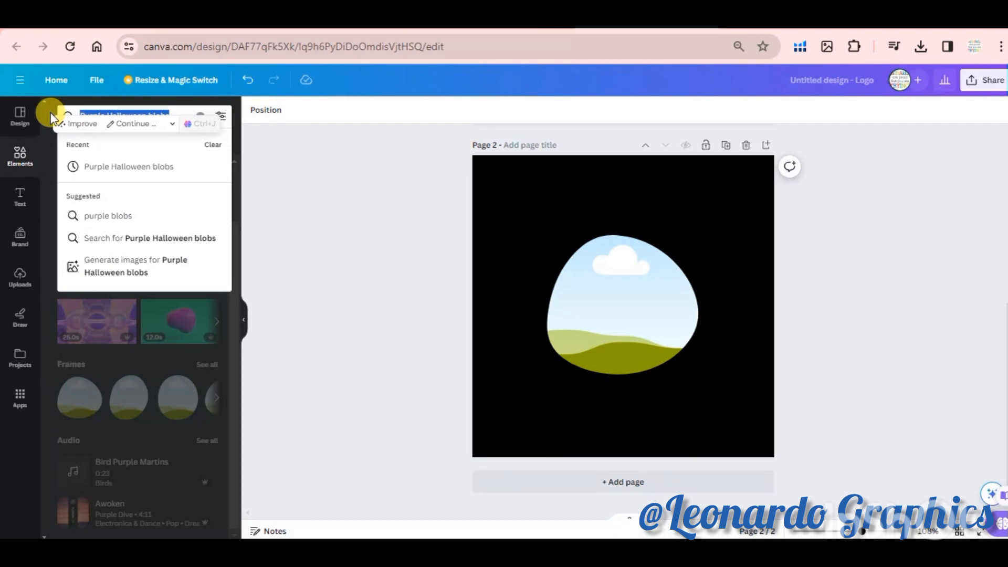
pyautogui.write('P')
pyautogui.press('BackSpace')
pyautogui.write('Pu')
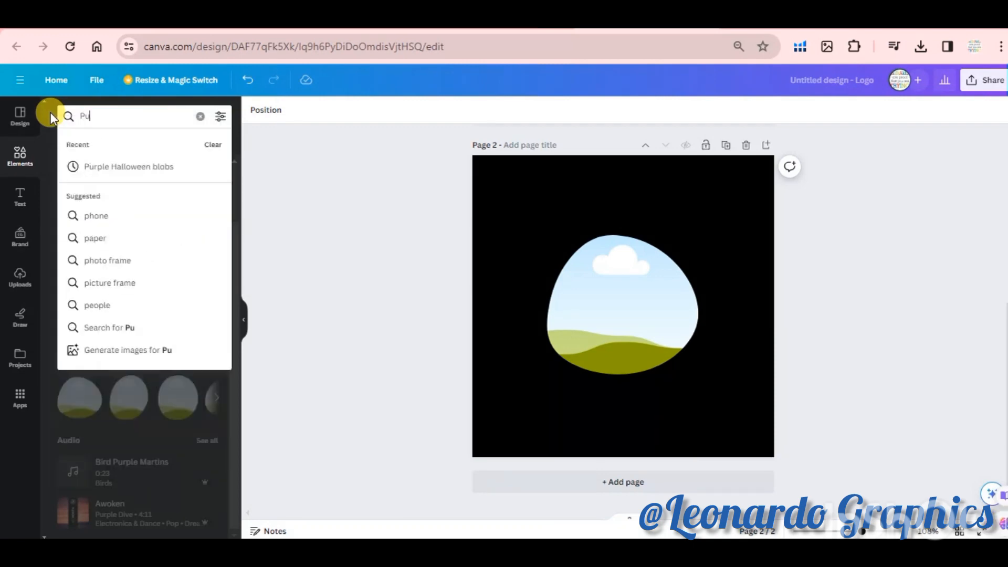
pyautogui.write('rple gar')
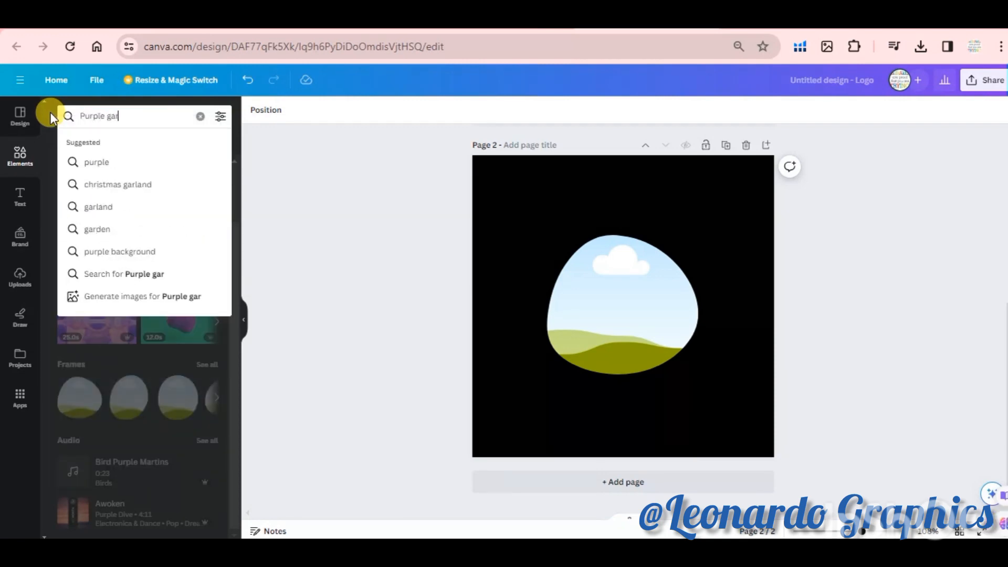
pyautogui.press('BackSpace')
pyautogui.press('BackSpace')
pyautogui.write('ra')
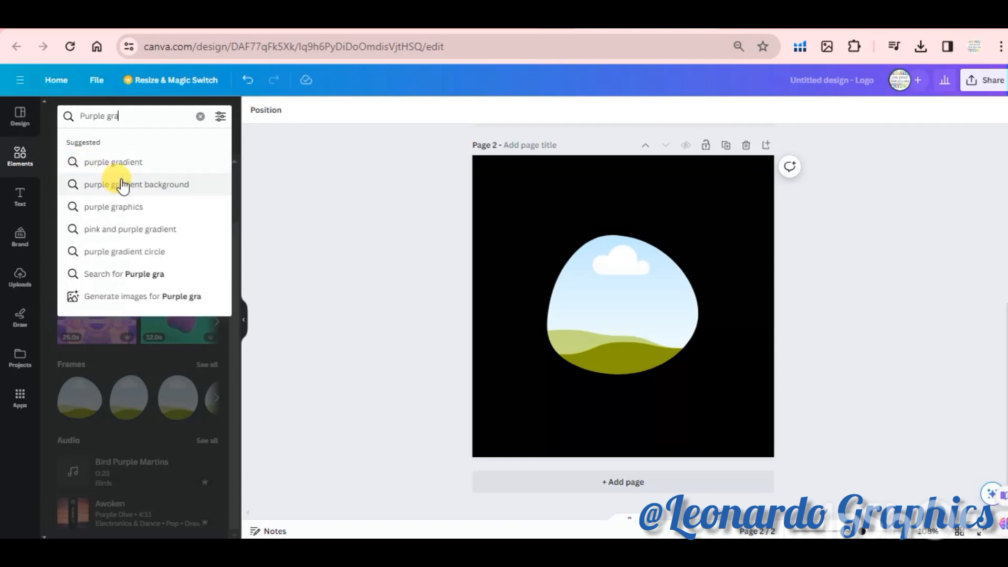
pyautogui.click(132, 162)
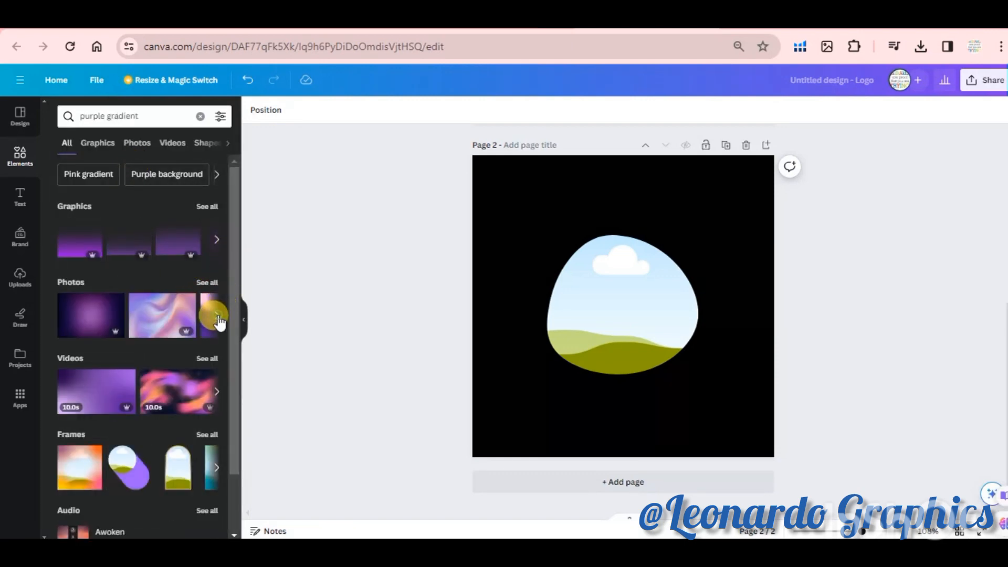
# Fill the blob frame on page 2 with the bright purple gradient photo
pyautogui.click(218, 317)
pyautogui.click(217, 316)
pyautogui.click(218, 316)
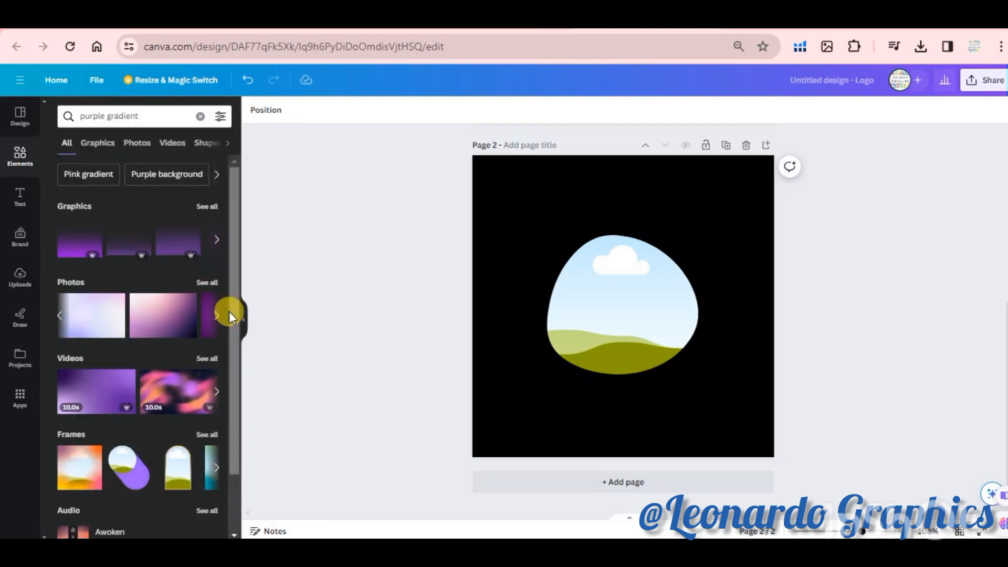
pyautogui.click(217, 317)
pyautogui.click(94, 315)
pyautogui.moveTo(587, 312); pyautogui.dragTo(583, 285)
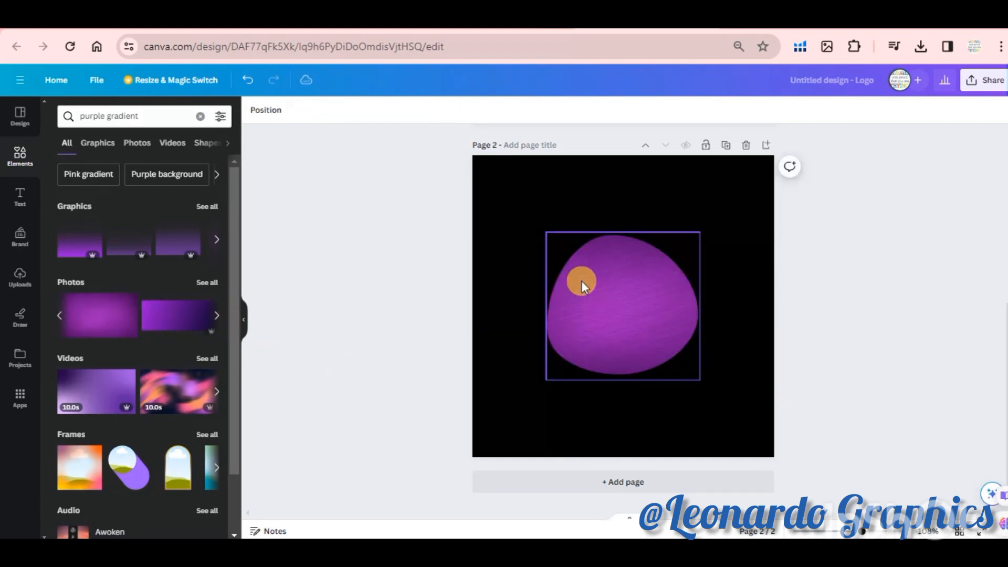
pyautogui.click(657, 140)
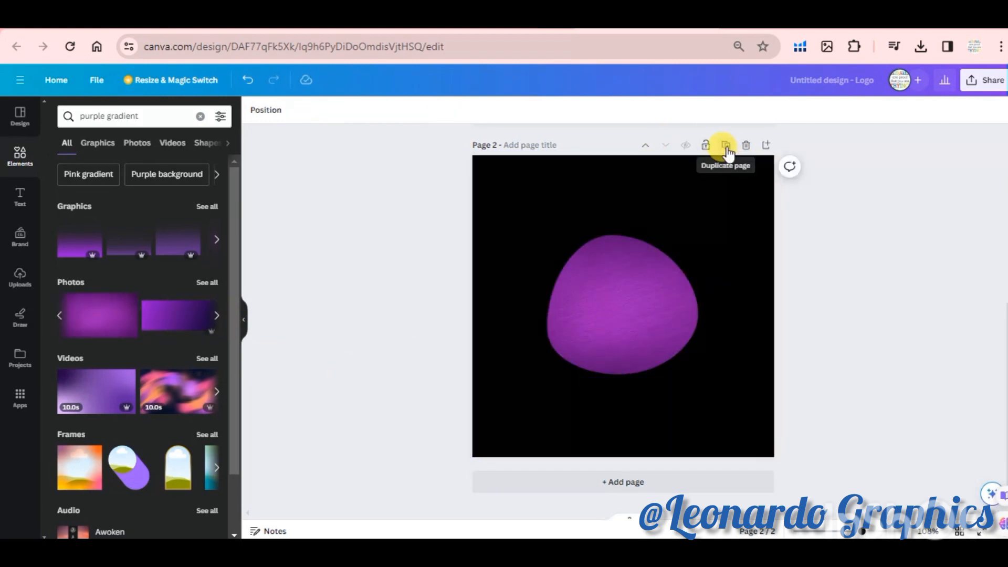
pyautogui.click(726, 146)
pyautogui.scroll(2, 921, 308)
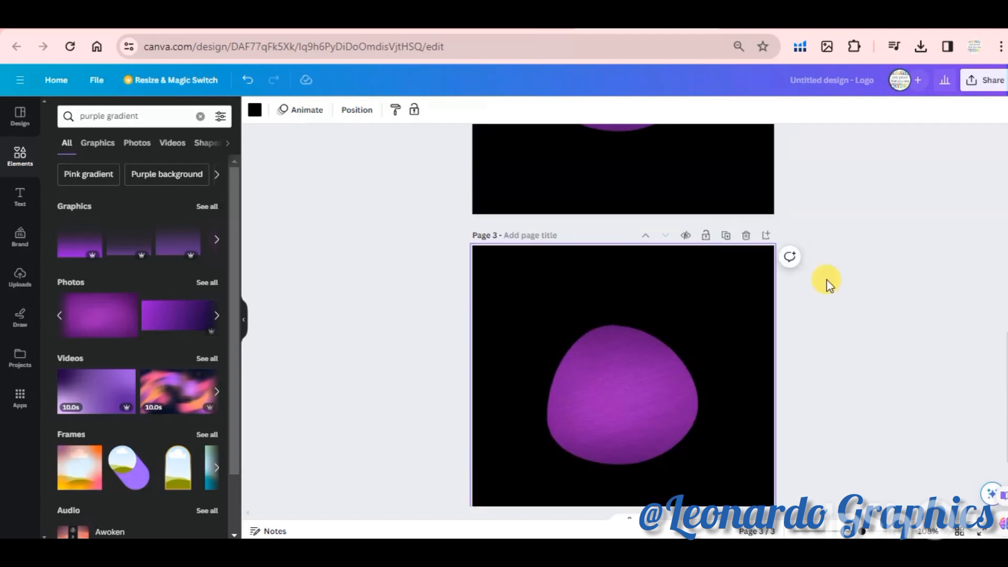
pyautogui.click(745, 235)
# Duplicate the purple blob on page 2, with the copy offset slightly down and to the right
pyautogui.click(623, 336)
pyautogui.moveTo(614, 282); pyautogui.dragTo(623, 291)
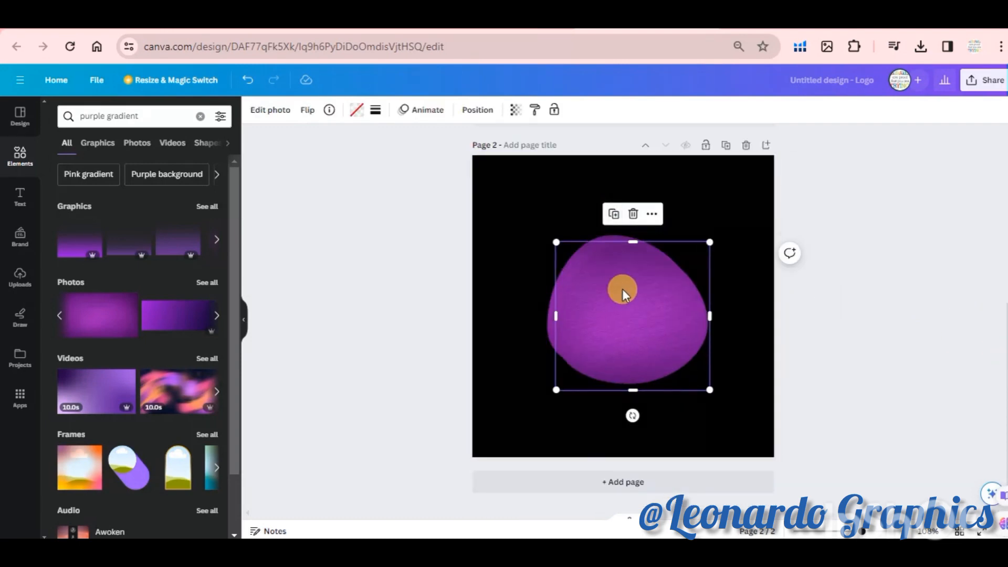
# Fill the copied blob with black and position it over the original so a thin purple crescent remains
pyautogui.click(356, 111)
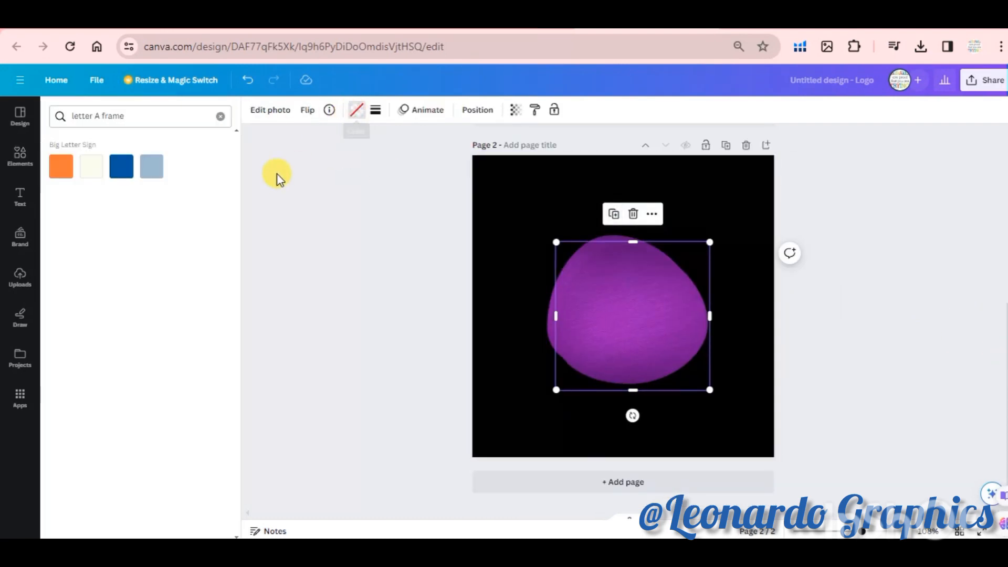
pyautogui.click(357, 112)
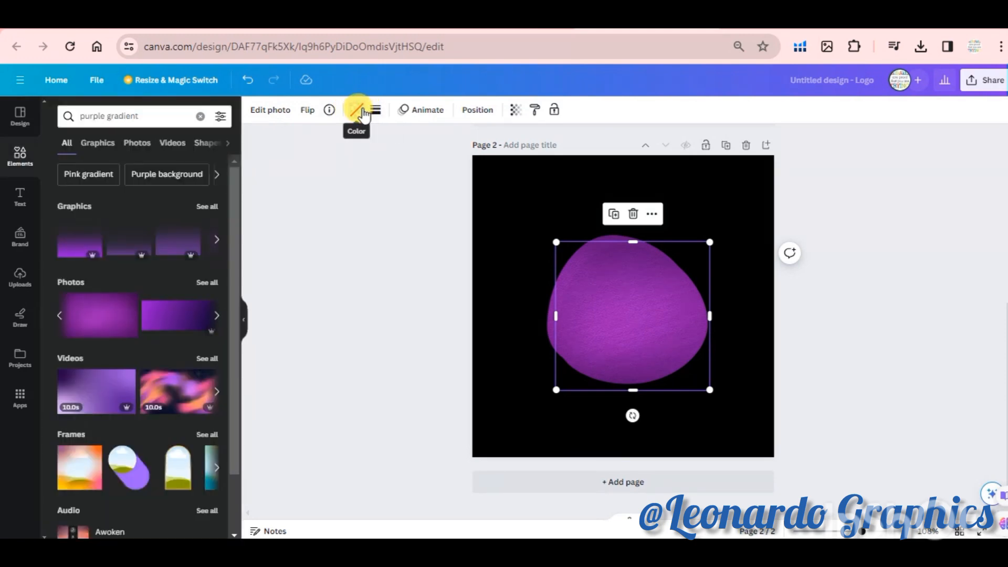
pyautogui.doubleClick(616, 333)
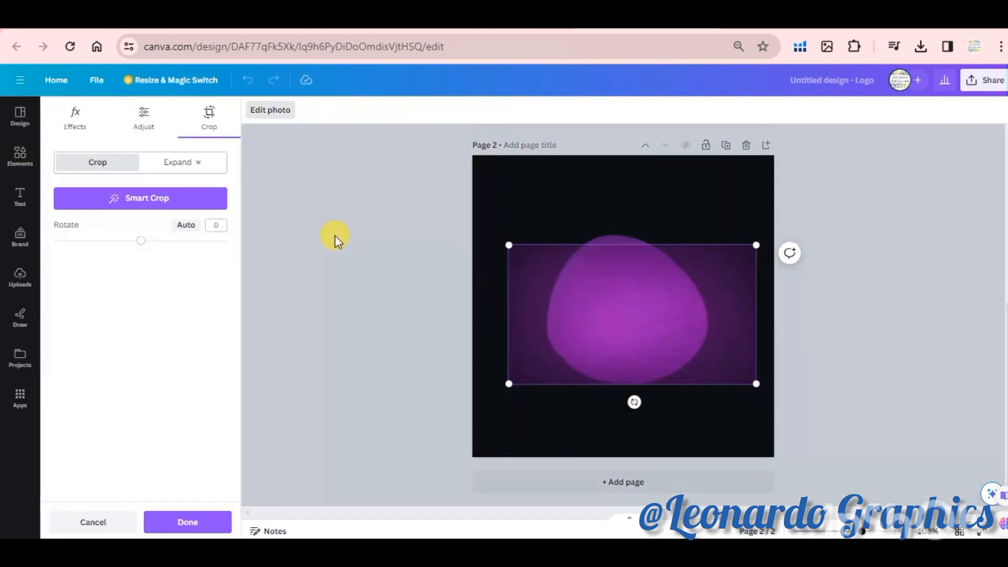
pyautogui.click(257, 113)
pyautogui.click(357, 112)
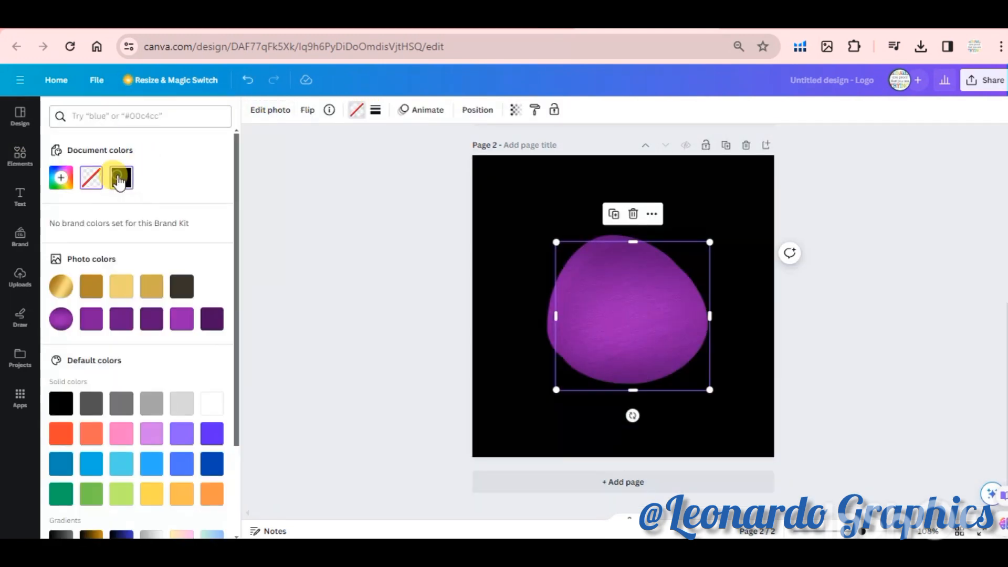
pyautogui.click(121, 179)
pyautogui.moveTo(625, 341); pyautogui.dragTo(623, 333)
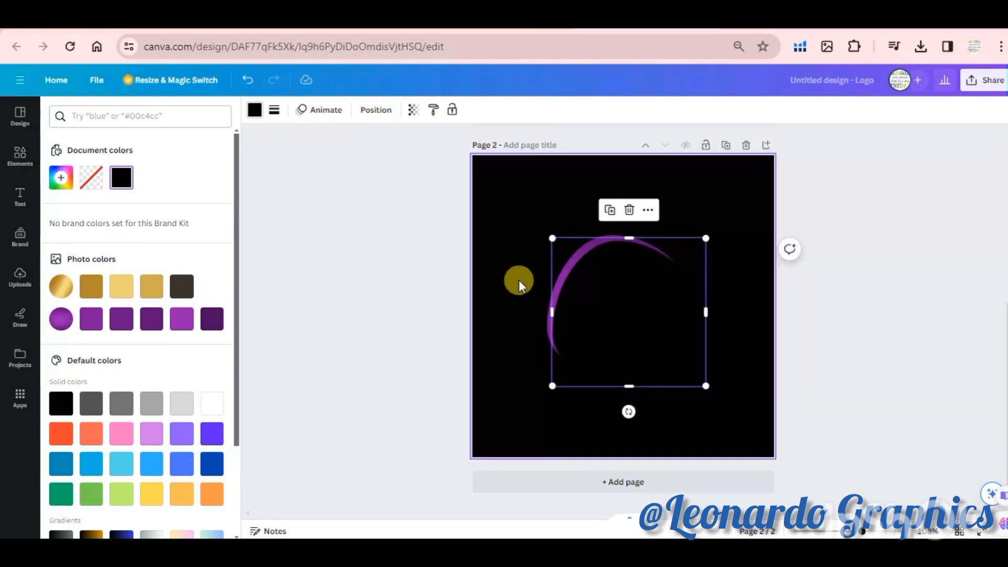
# Group the purple blob with its black copy, and delete page 2 of the design
pyautogui.keyDown('shift'); pyautogui.click(558, 280); pyautogui.keyUp('shift')
pyautogui.click(590, 205)
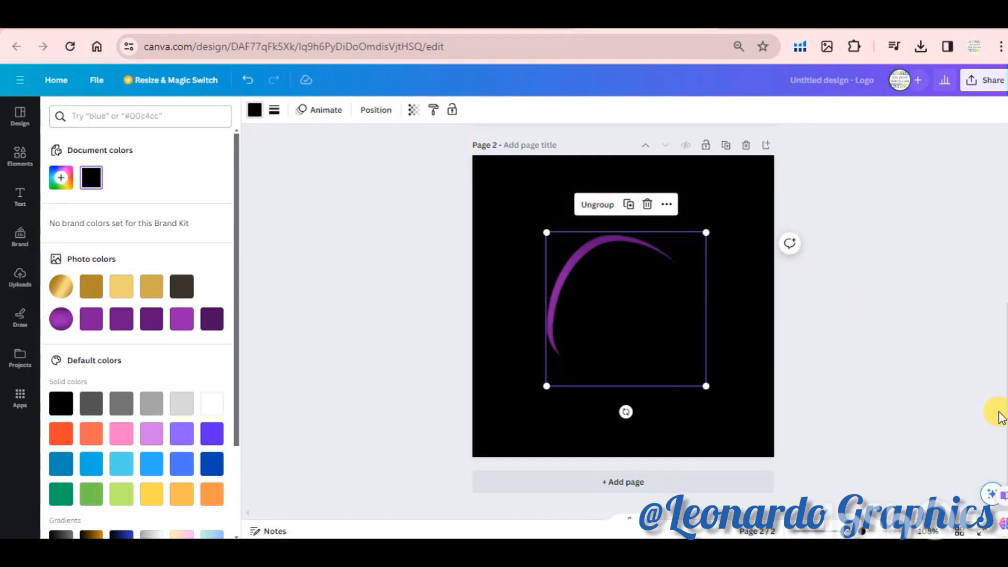
pyautogui.moveTo(997, 414); pyautogui.dragTo(1000, 246)
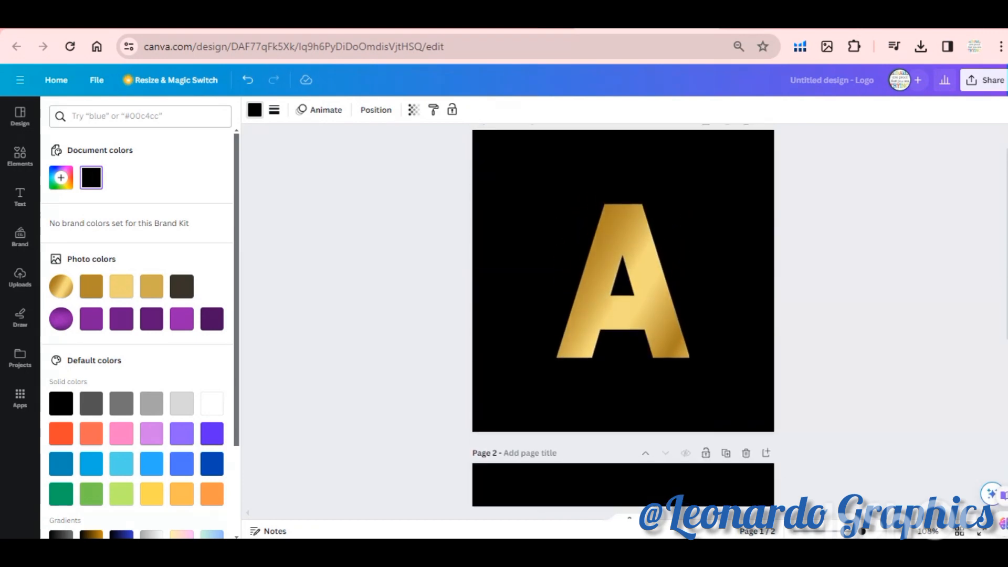
pyautogui.click(746, 453)
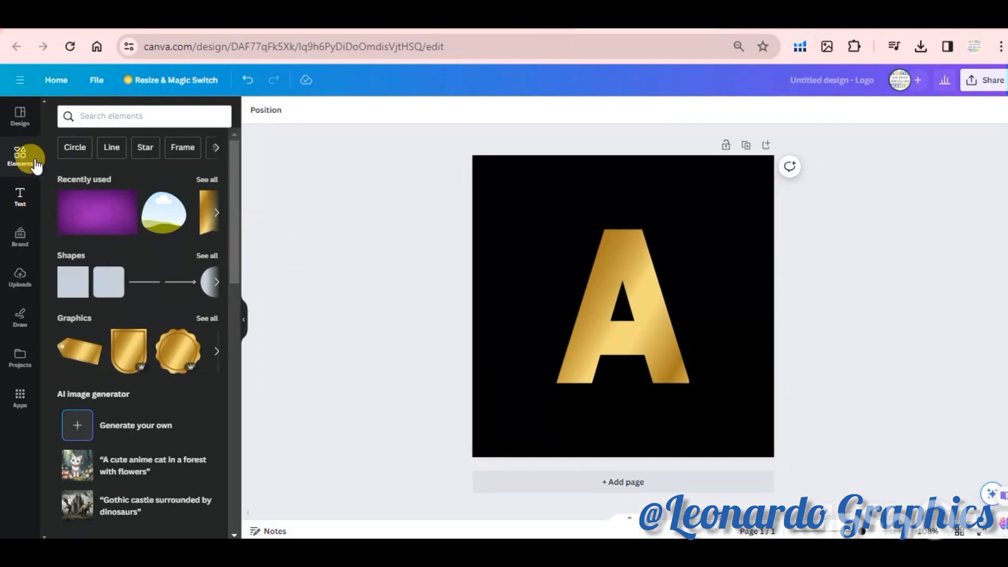
# Search the elements for "shapes and lines" and place a parallelogram shape over the gold letter A
pyautogui.click(91, 116)
pyautogui.write('shapes an')
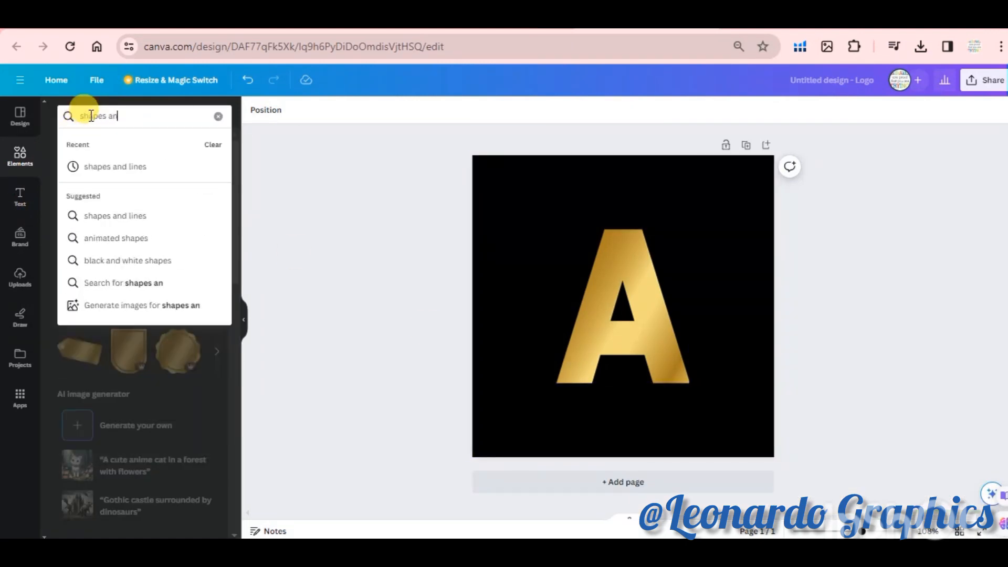
pyautogui.click(135, 166)
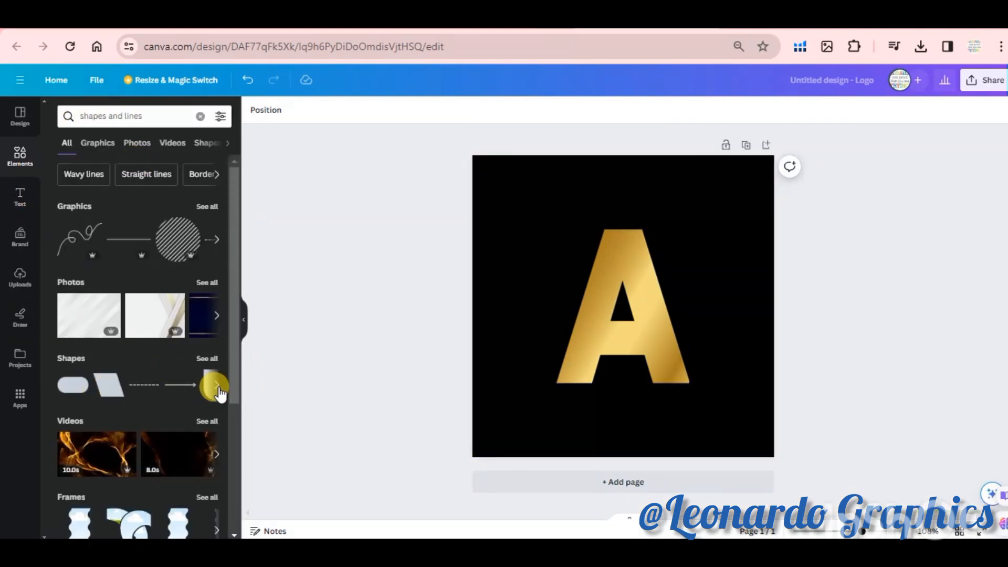
pyautogui.click(60, 391)
pyautogui.moveTo(675, 315); pyautogui.dragTo(614, 330)
pyautogui.scroll(1, 634, 299)
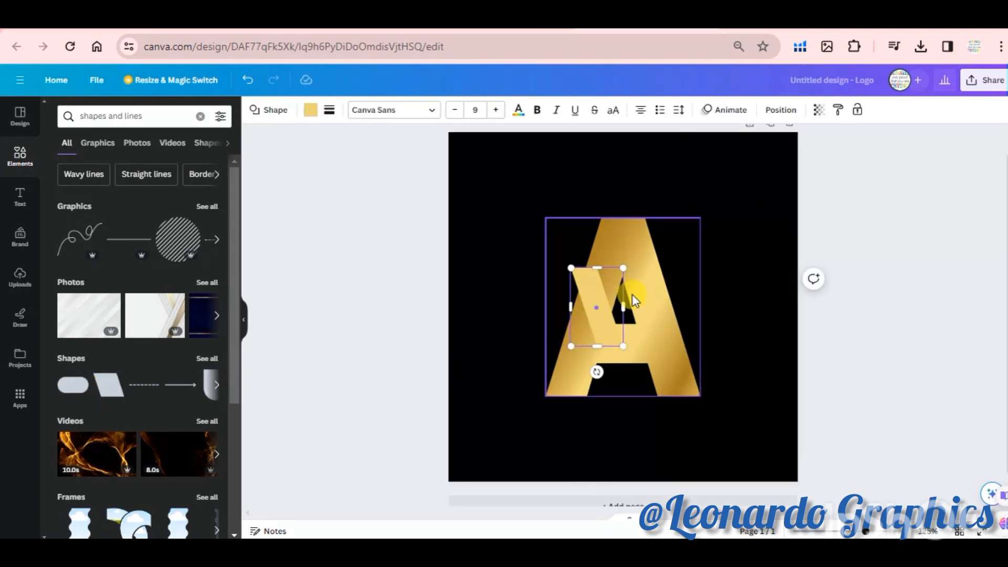
# Rotate, resize and move the parallelogram so it covers the A's crossbar, aligned with the inner edge of the left leg
pyautogui.moveTo(596, 372); pyautogui.dragTo(538, 362)
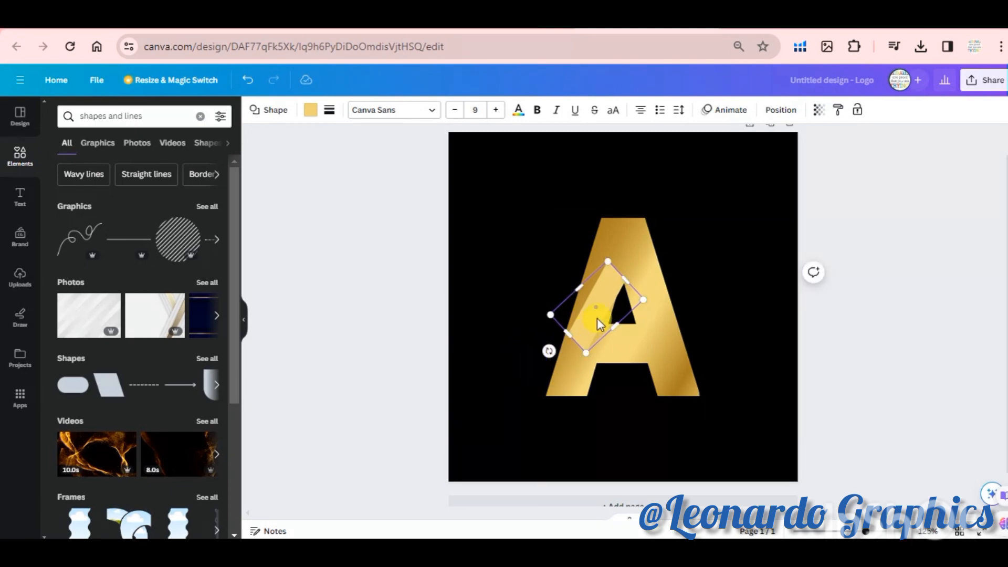
pyautogui.moveTo(597, 318); pyautogui.dragTo(623, 371)
pyautogui.moveTo(576, 404); pyautogui.dragTo(589, 416)
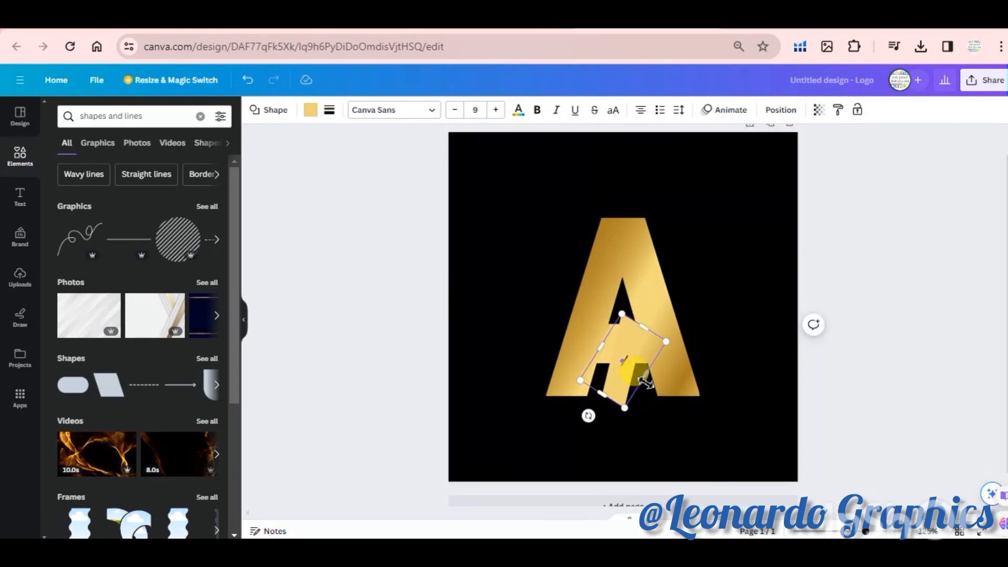
pyautogui.moveTo(646, 382); pyautogui.dragTo(639, 372)
pyautogui.moveTo(624, 408)
pyautogui.mouseDown()
pyautogui.moveTo(617, 397)
pyautogui.moveTo(623, 407)
pyautogui.mouseUp()
pyautogui.moveTo(666, 342); pyautogui.dragTo(645, 350)
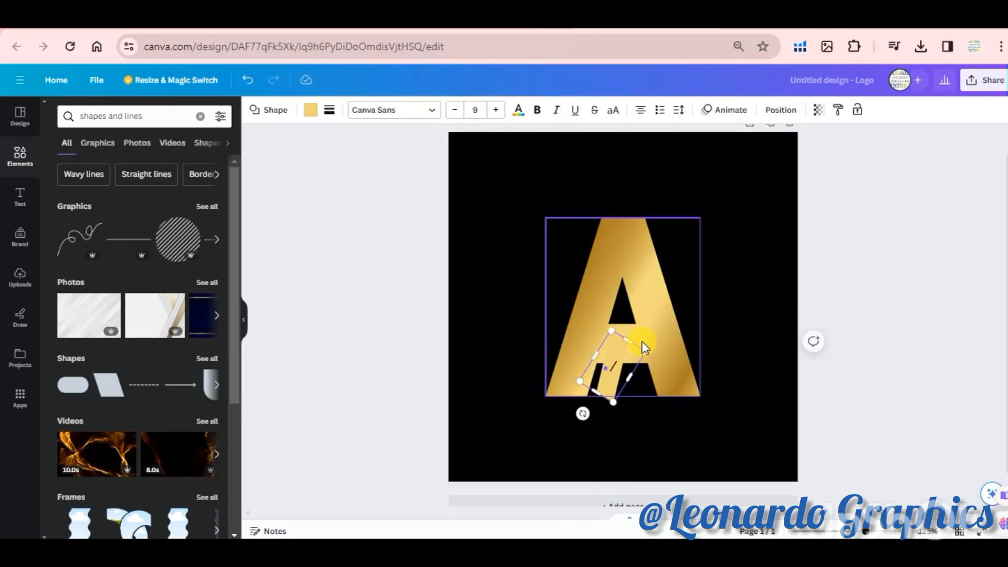
pyautogui.moveTo(608, 386)
pyautogui.mouseDown()
pyautogui.moveTo(608, 341)
pyautogui.moveTo(608, 374)
pyautogui.mouseUp()
pyautogui.hotkey('ctrl', '+')
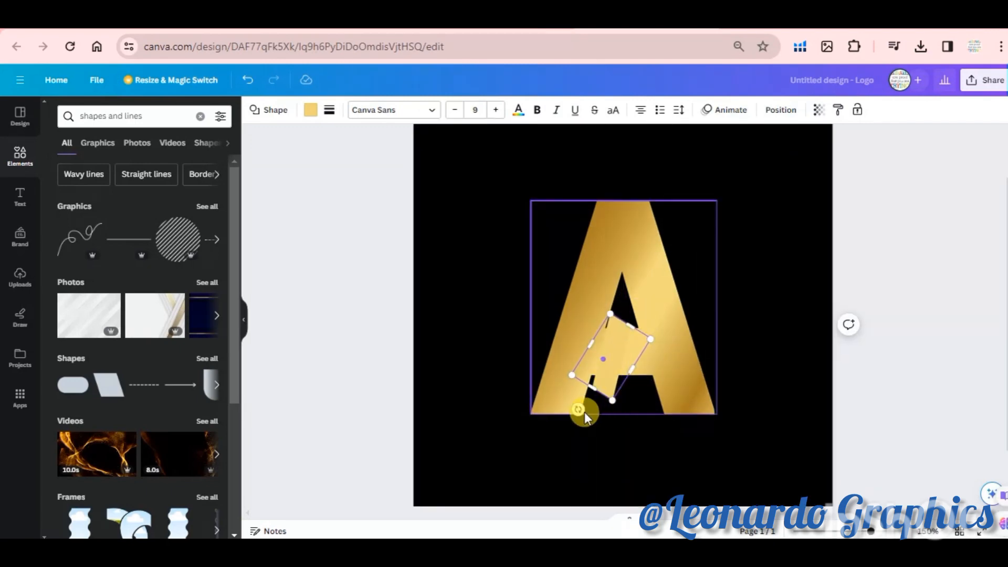
pyautogui.moveTo(583, 412); pyautogui.dragTo(580, 415)
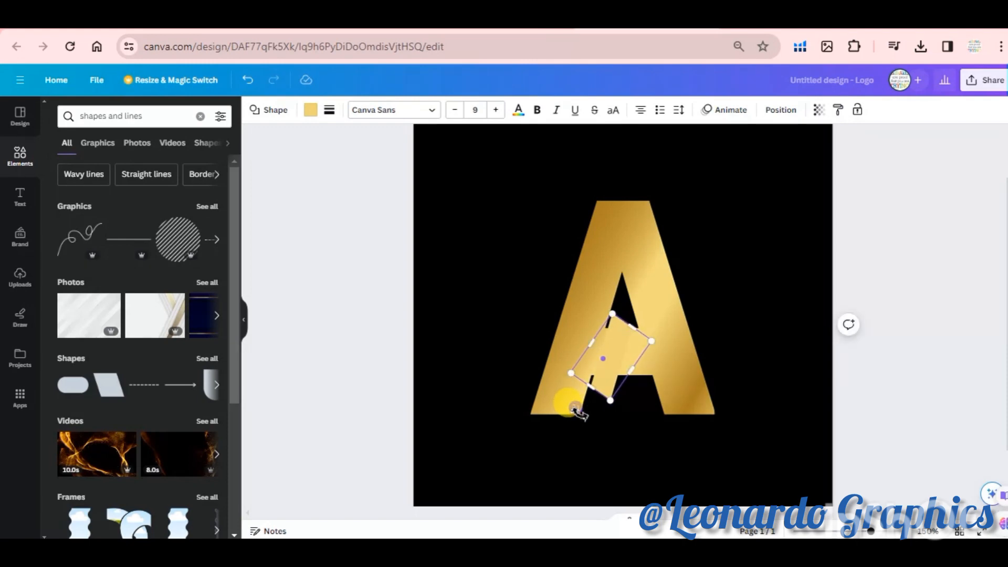
pyautogui.moveTo(593, 344); pyautogui.dragTo(586, 342)
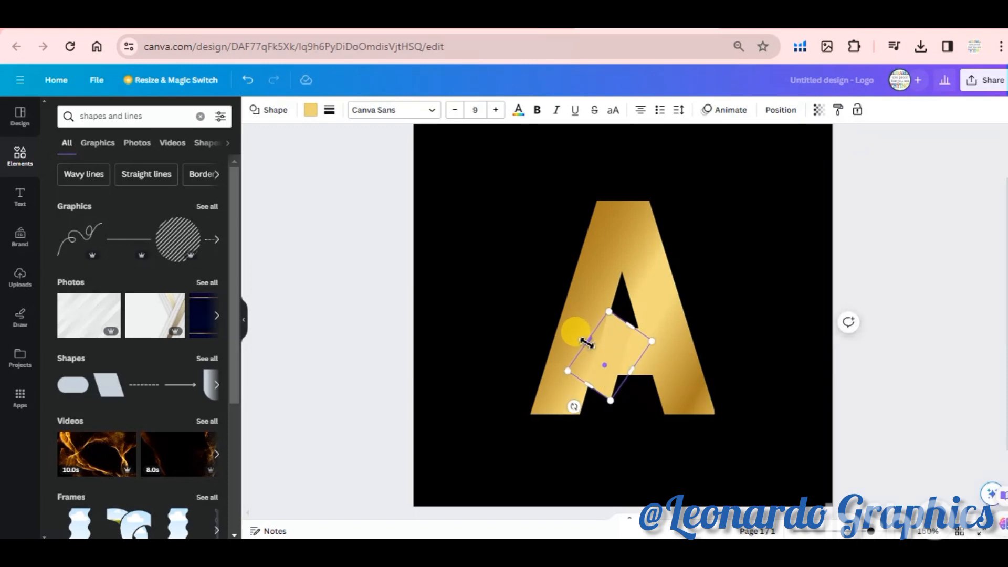
# Duplicate the parallelogram over the crossbar and fill both the original and the copy with black (#000000)
pyautogui.click(553, 289)
pyautogui.click(626, 352)
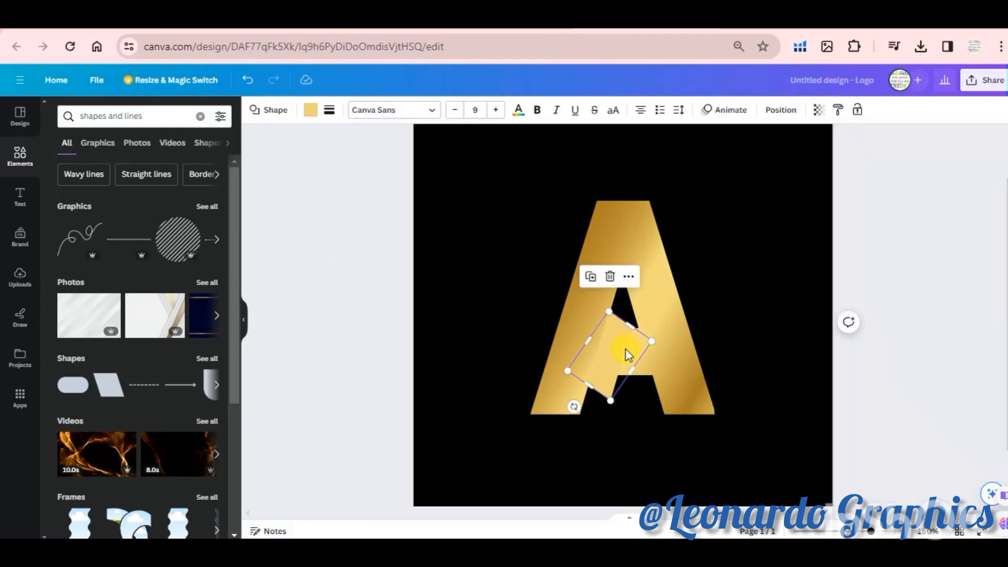
pyautogui.click(590, 279)
pyautogui.click(609, 324)
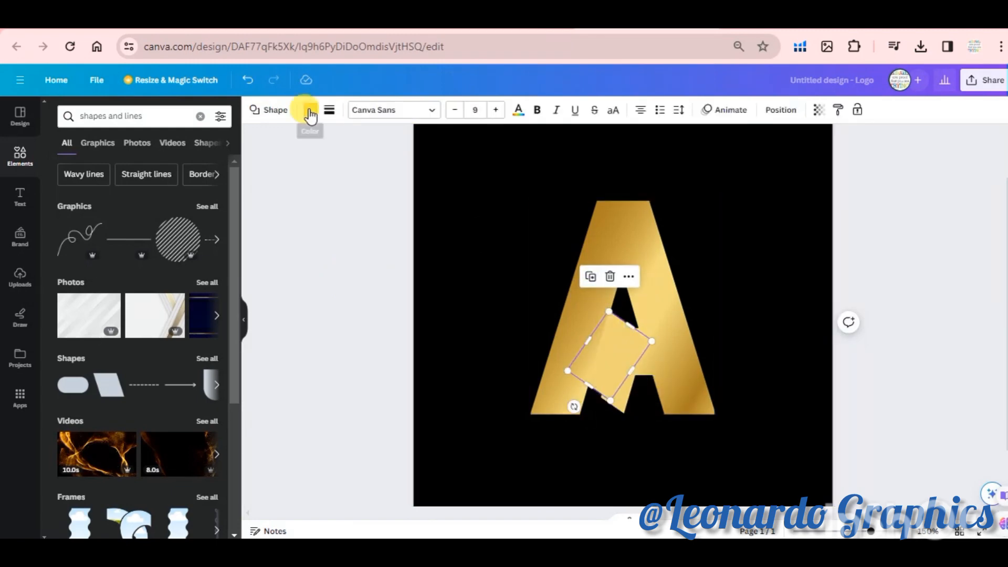
pyautogui.click(310, 110)
pyautogui.click(121, 181)
pyautogui.click(623, 395)
pyautogui.click(122, 177)
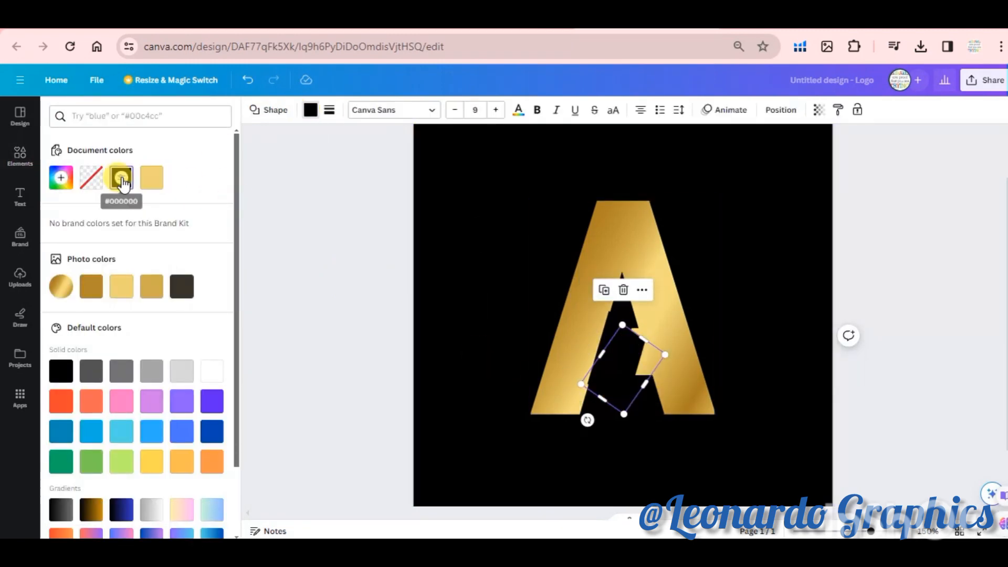
# Rotate and move the second black parallelogram over the rest of the crossbar, along the inner edge of the A's right leg
pyautogui.moveTo(586, 420); pyautogui.dragTo(625, 424)
pyautogui.moveTo(620, 366); pyautogui.dragTo(633, 353)
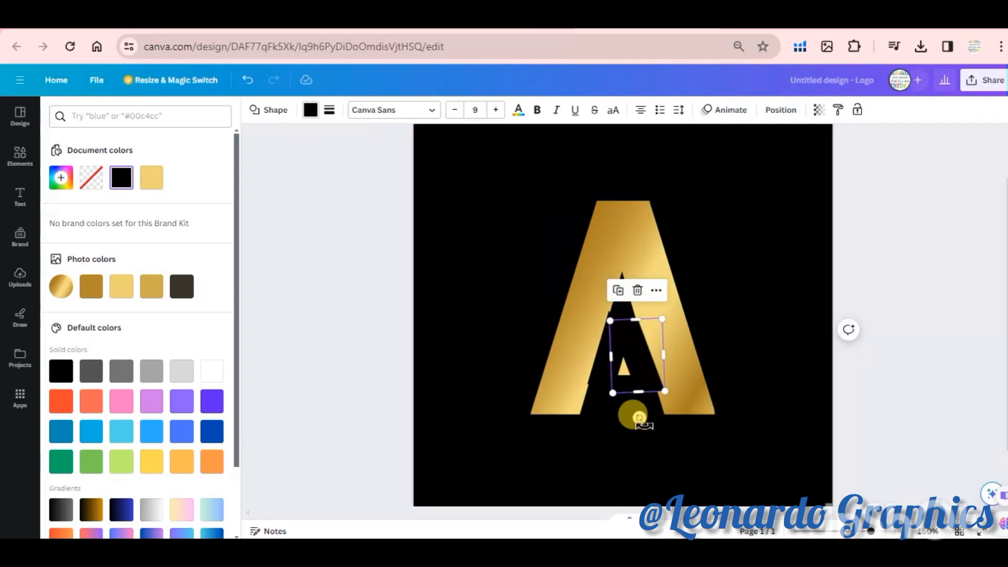
pyautogui.moveTo(639, 418); pyautogui.dragTo(633, 419)
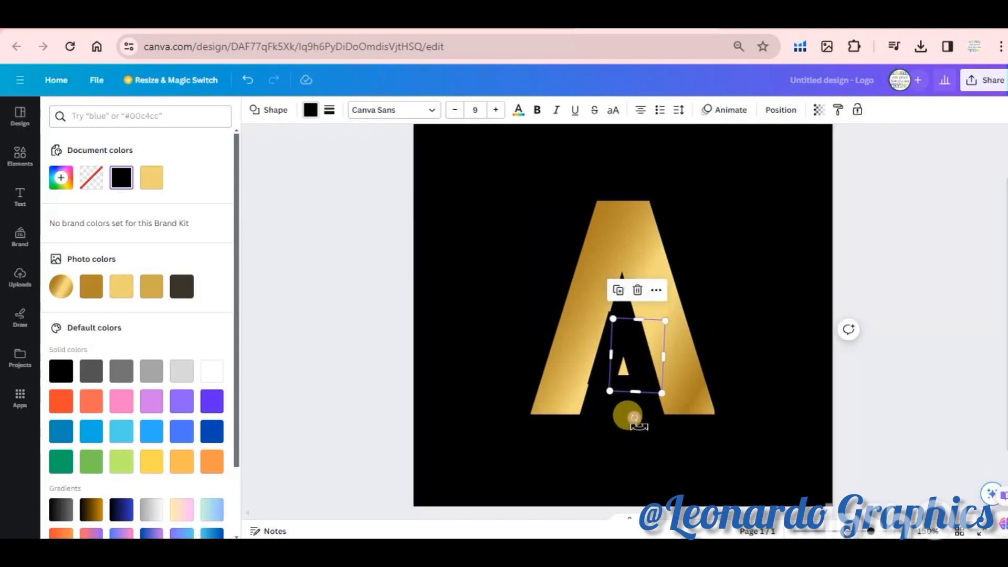
pyautogui.moveTo(640, 361); pyautogui.dragTo(611, 357)
pyautogui.click(593, 379)
pyautogui.click(591, 460)
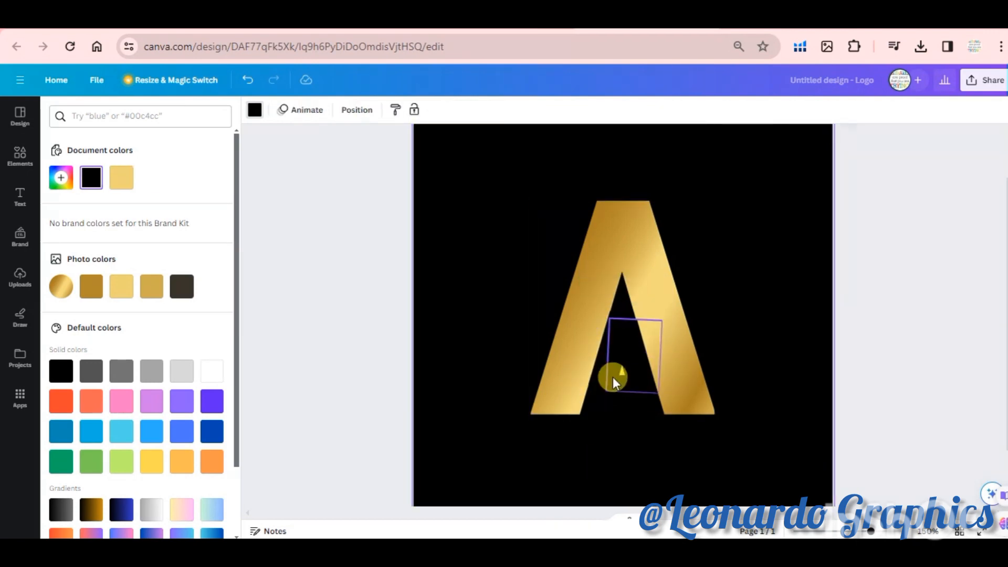
# Duplicate the right-hand black parallelogram and position the copy over the leftover gold piece of the crossbar
pyautogui.click(644, 382)
pyautogui.click(612, 290)
pyautogui.moveTo(638, 372); pyautogui.dragTo(630, 326)
pyautogui.click(599, 450)
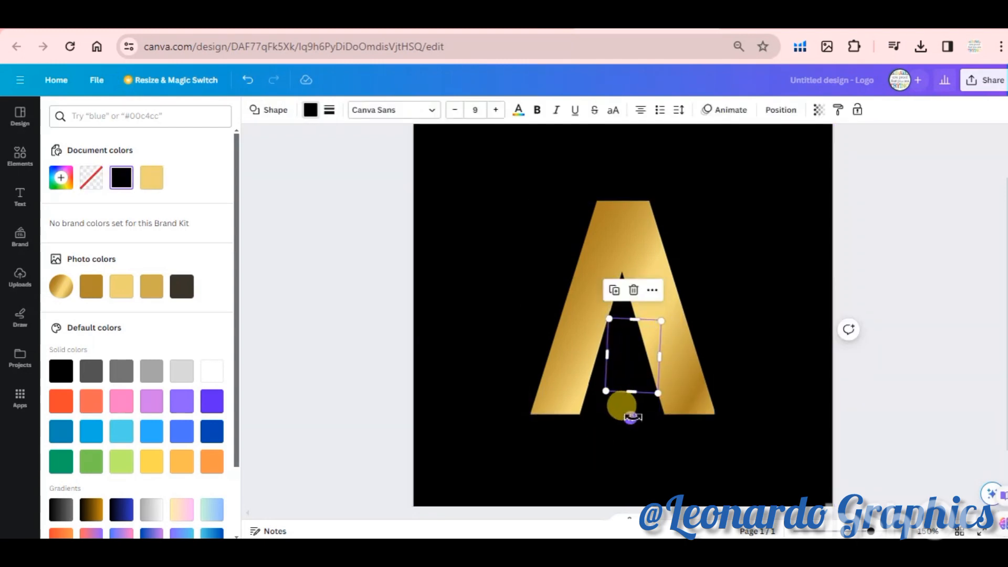
# Fine-tune the rotation of the right-hand black parallelogram to follow the inner edge of the A's right leg
pyautogui.moveTo(633, 418); pyautogui.dragTo(631, 420)
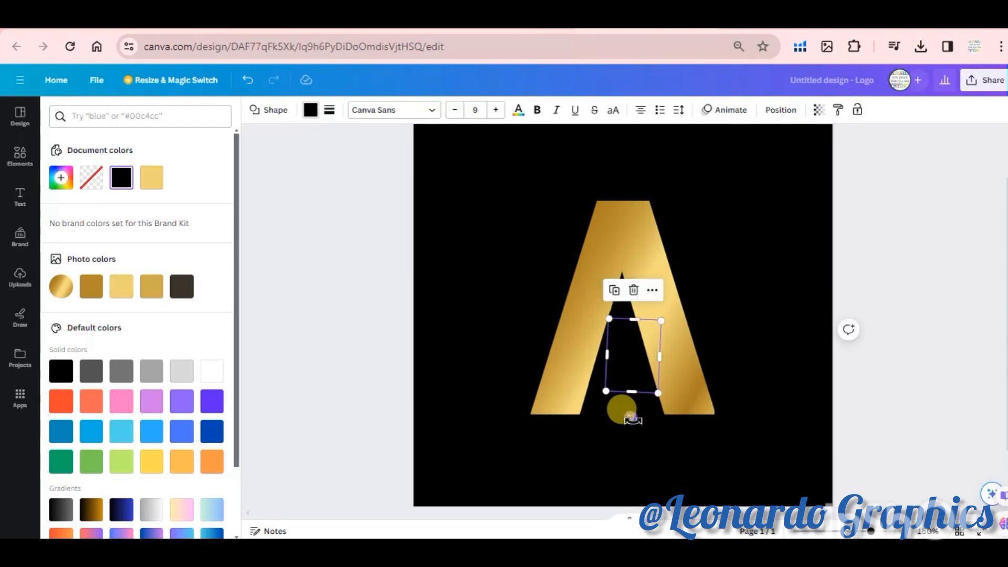
pyautogui.click(607, 455)
pyautogui.click(620, 351)
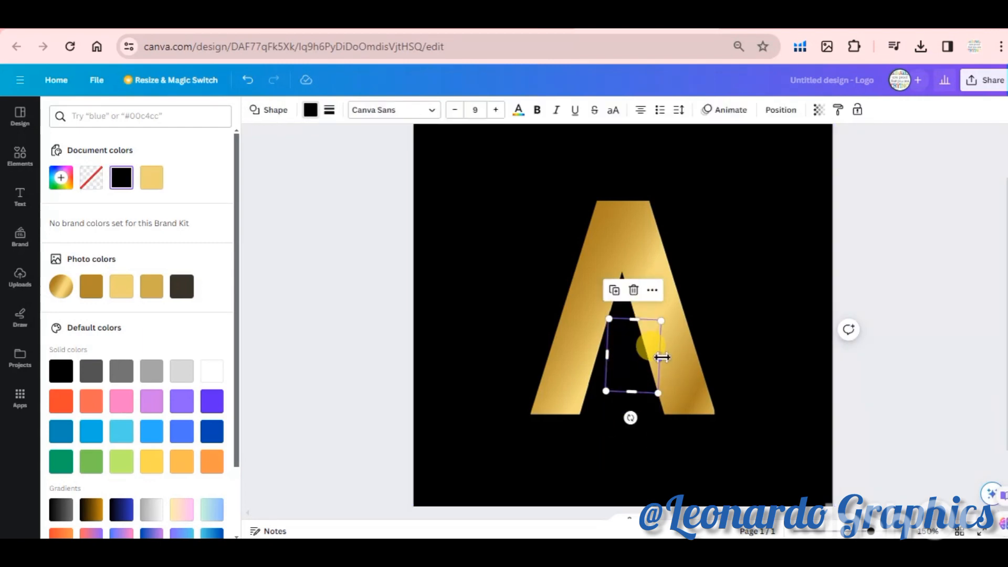
pyautogui.moveTo(662, 358); pyautogui.dragTo(662, 357)
pyautogui.click(644, 376)
pyautogui.click(635, 334)
pyautogui.moveTo(630, 418); pyautogui.dragTo(635, 423)
pyautogui.click(581, 465)
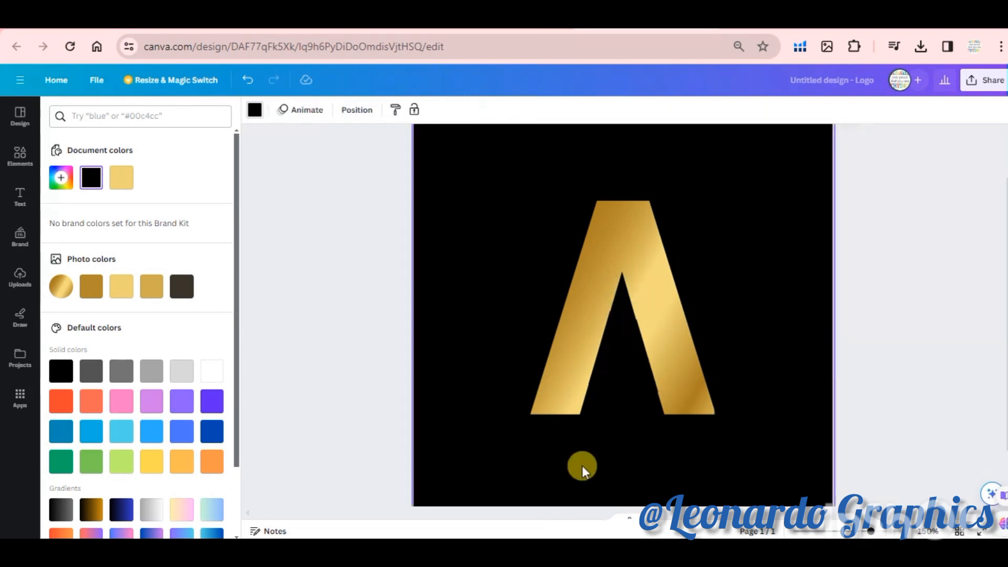
# Add a second page below the page with the gold A
pyautogui.scroll(-2, 582, 465)
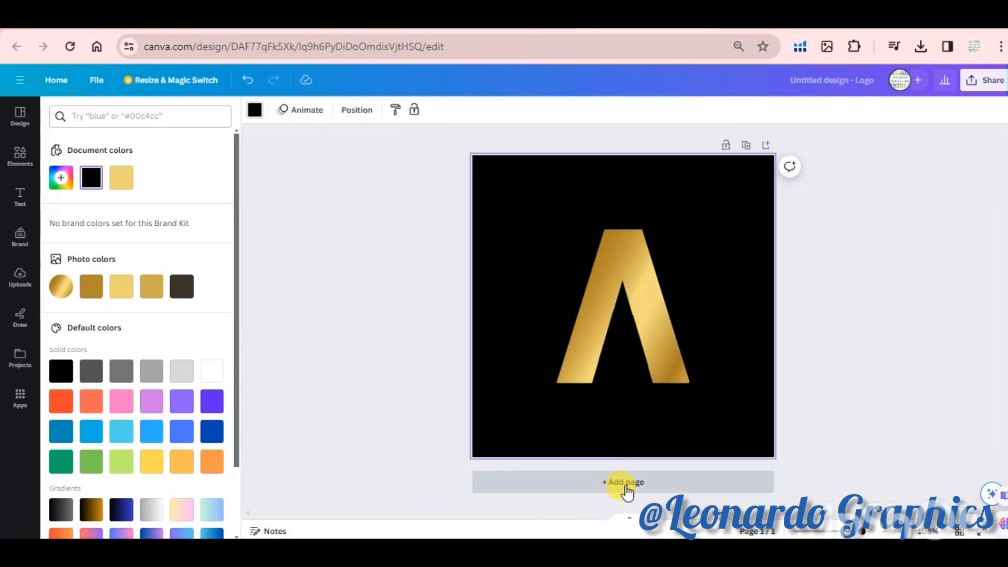
pyautogui.click(621, 484)
pyautogui.click(164, 118)
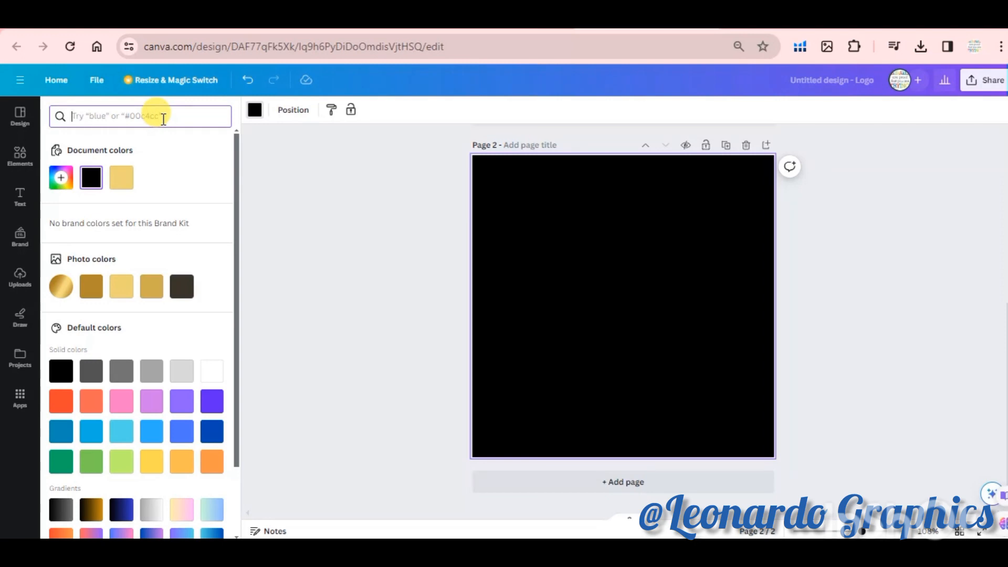
pyautogui.write('Purple')
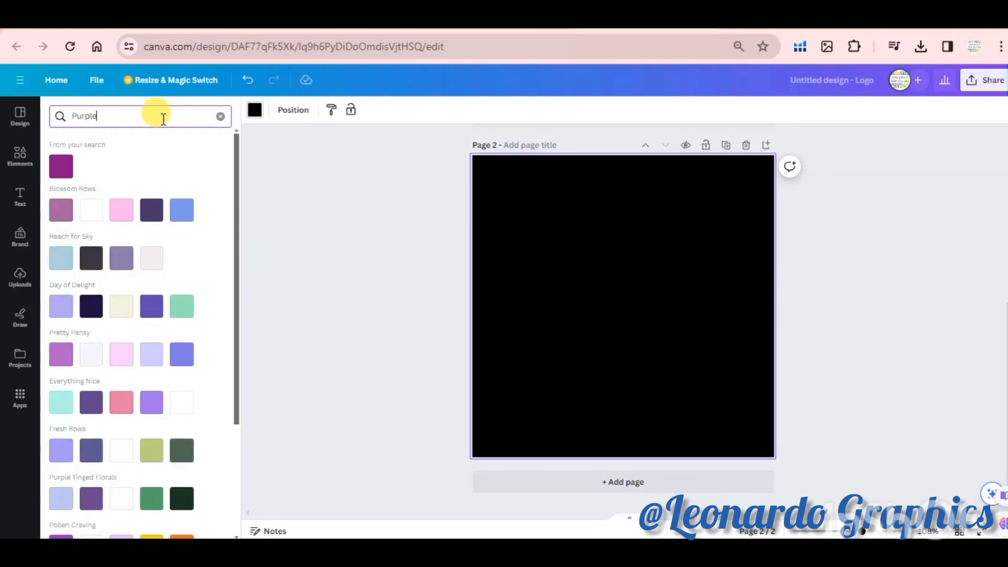
pyautogui.press('Return')
# Search the elements for "Purple Halloween blobs" and add the first blob frame to page 2
pyautogui.click(20, 155)
pyautogui.click(117, 114)
pyautogui.write('Pu')
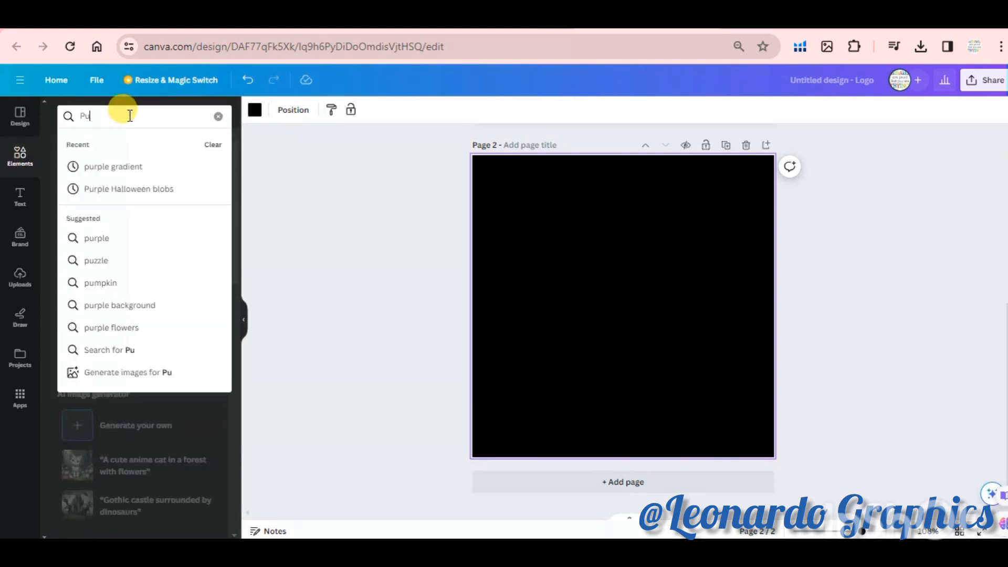
pyautogui.write('rple Hal')
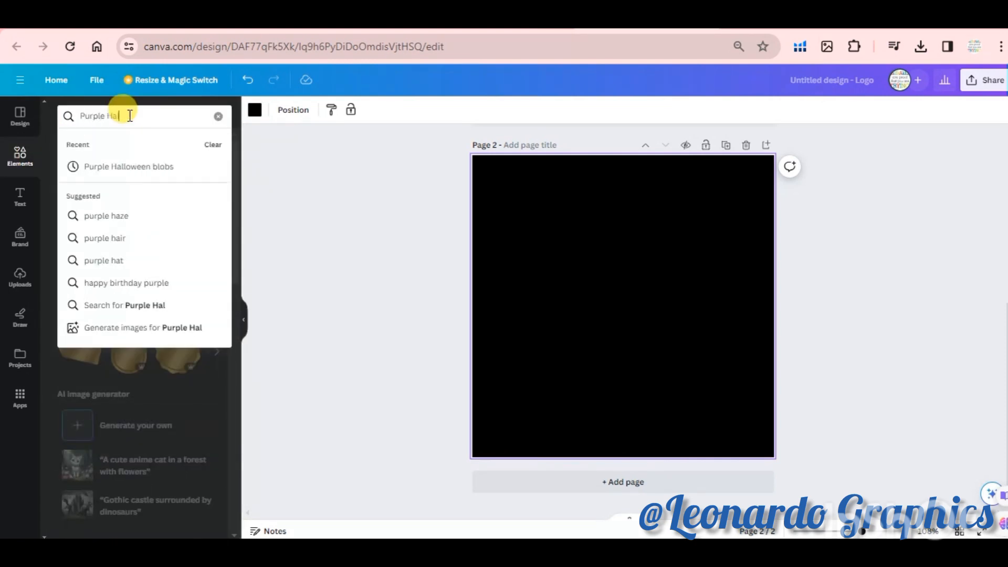
pyautogui.write('loween bl')
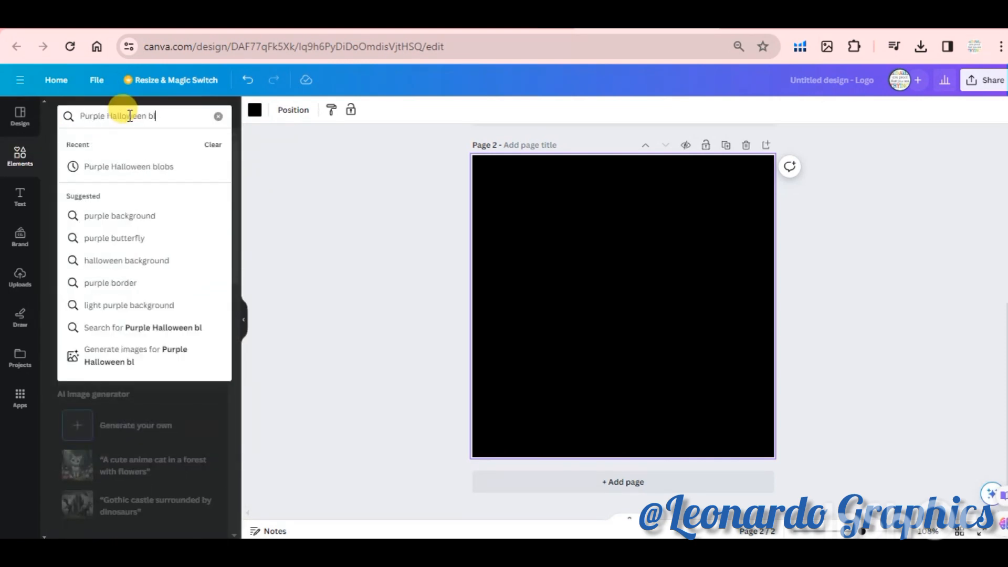
pyautogui.write('obs')
pyautogui.press('Return')
pyautogui.click(92, 456)
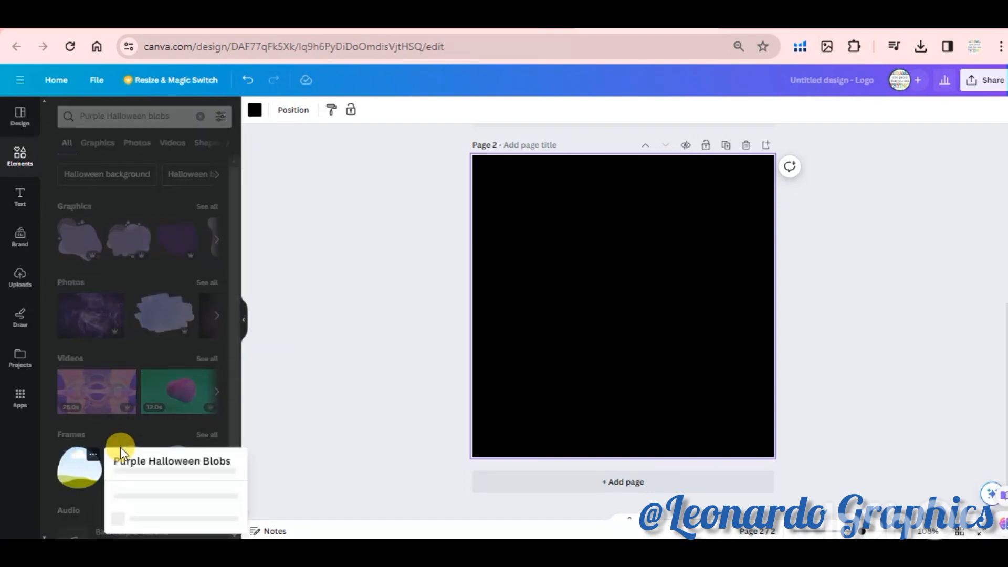
pyautogui.click(91, 476)
pyautogui.click(81, 483)
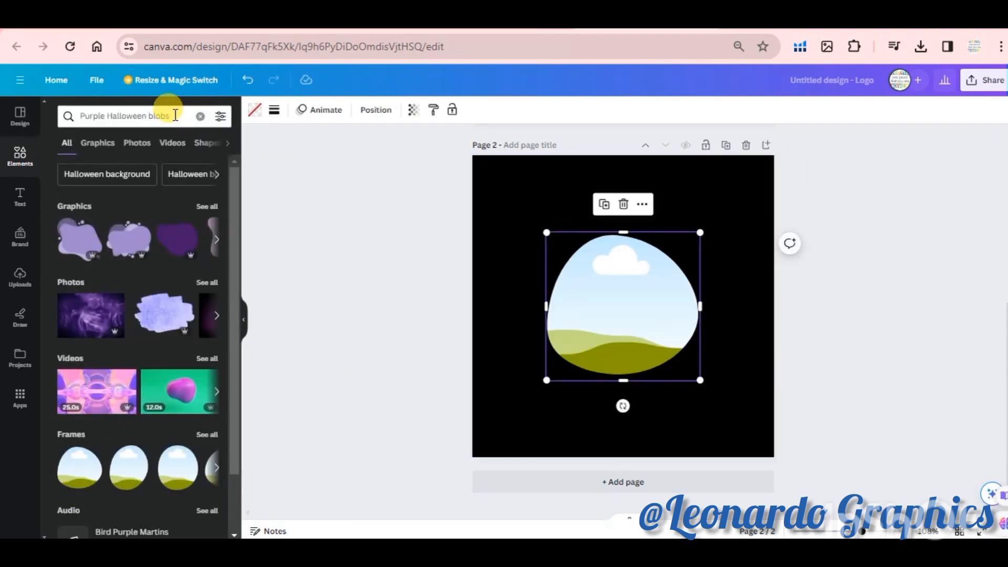
# Search the elements for "purple gradients"
pyautogui.click(59, 120)
pyautogui.write('purple')
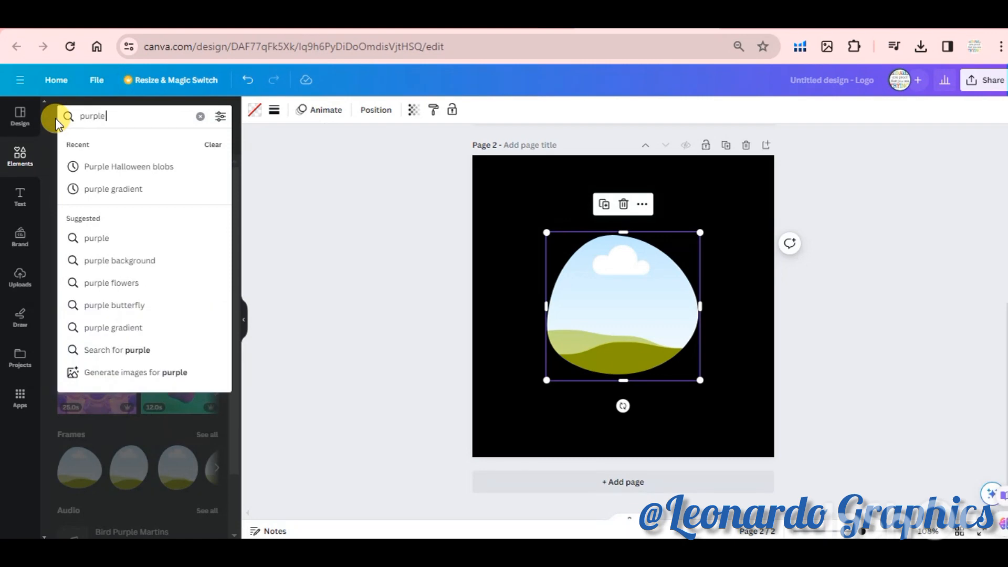
pyautogui.write(' gradients')
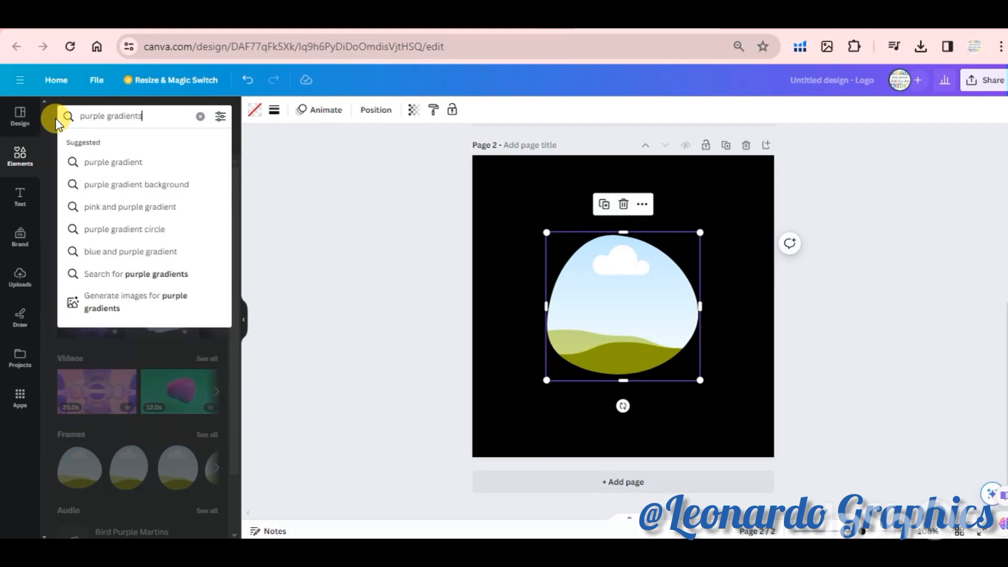
pyautogui.press('Return')
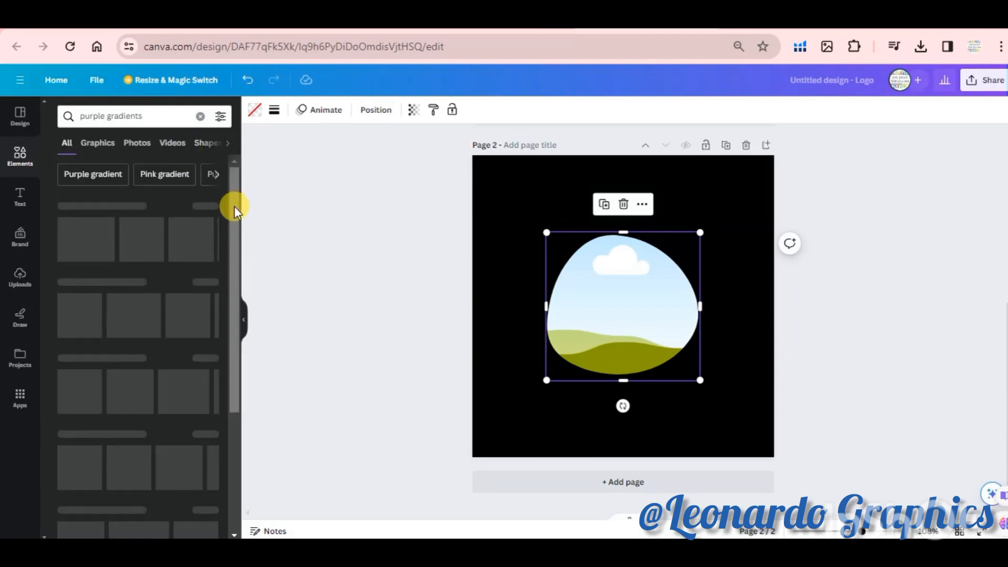
# Browse the graphics and photos in the search results for a purple gradient suited to the blob frame
pyautogui.click(217, 317)
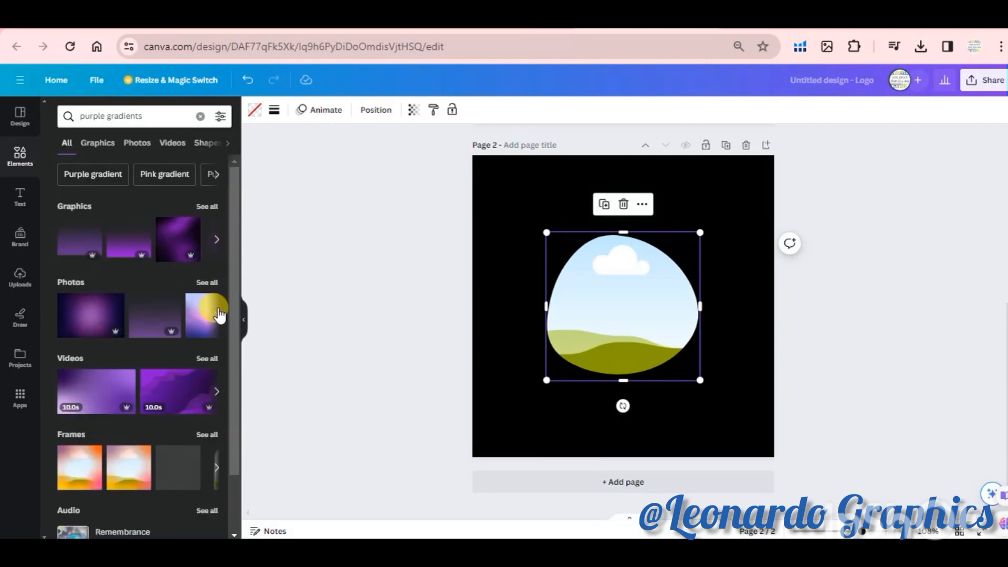
pyautogui.click(215, 239)
pyautogui.click(218, 240)
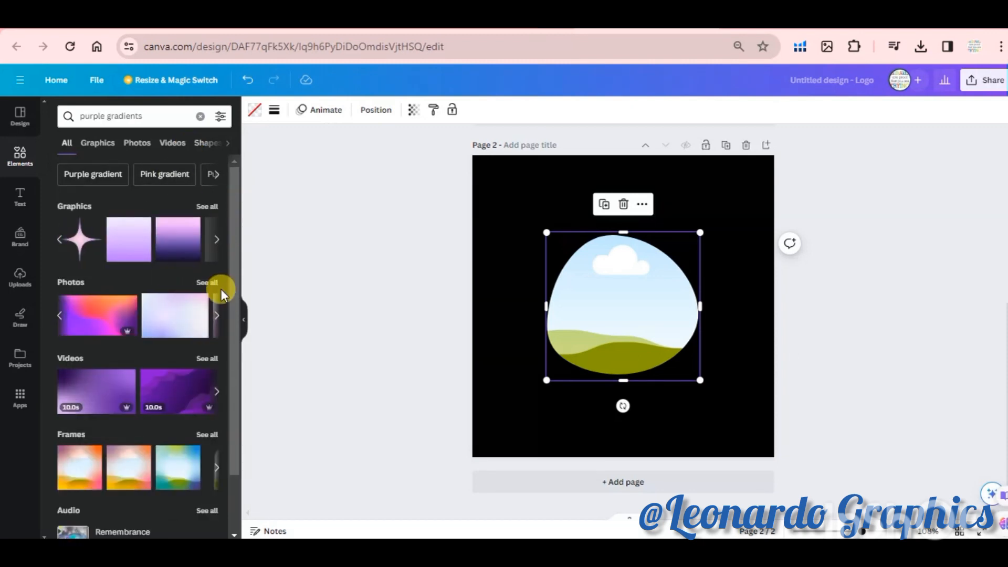
pyautogui.click(218, 317)
pyautogui.click(219, 315)
pyautogui.click(220, 240)
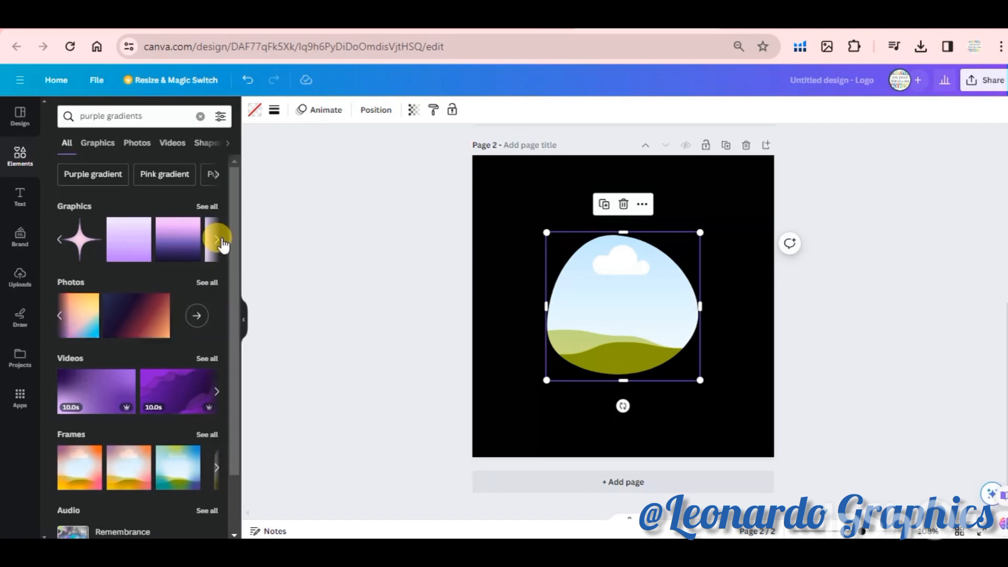
pyautogui.click(59, 239)
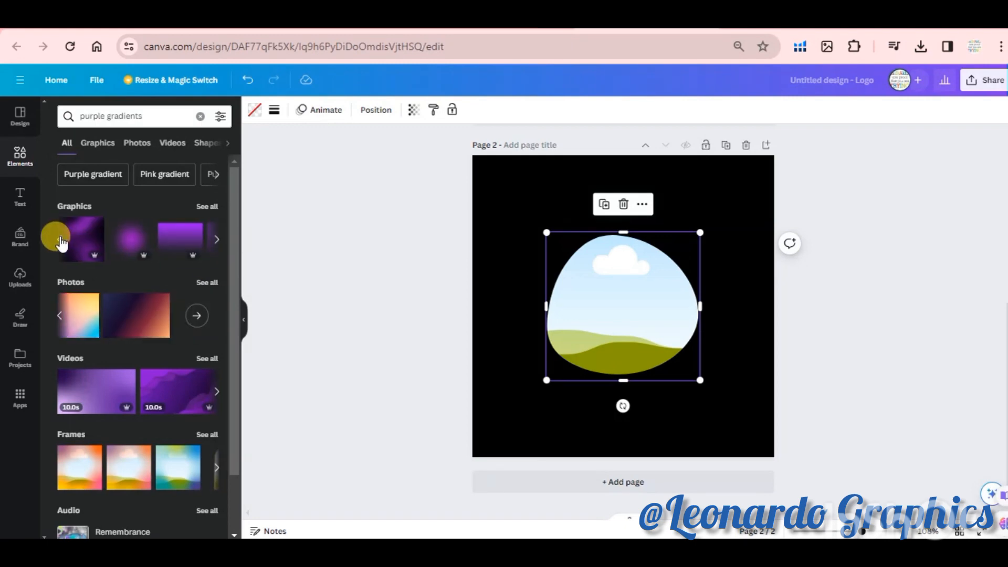
pyautogui.click(60, 239)
pyautogui.click(59, 317)
pyautogui.click(59, 317)
pyautogui.click(59, 316)
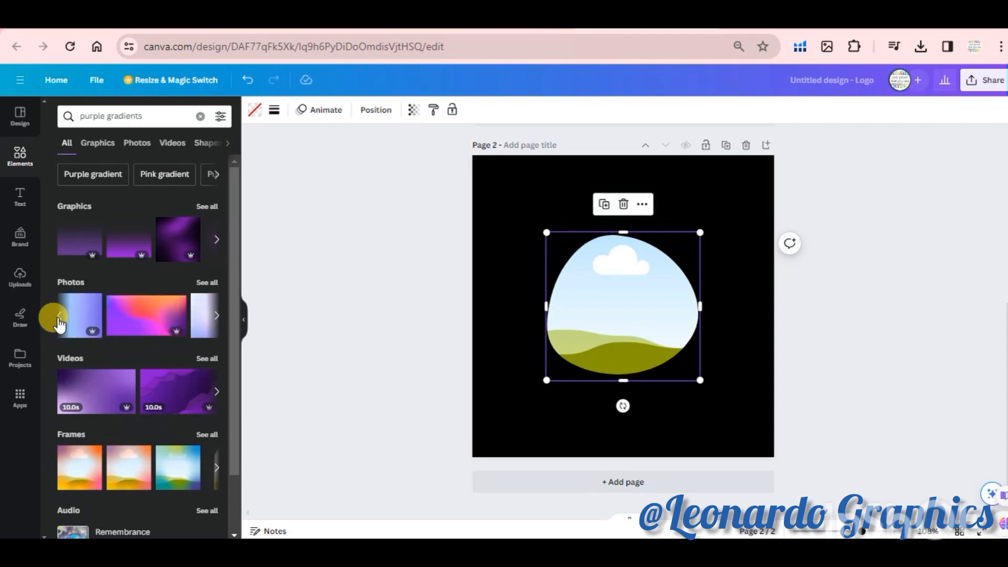
pyautogui.click(59, 316)
pyautogui.click(59, 317)
pyautogui.click(218, 316)
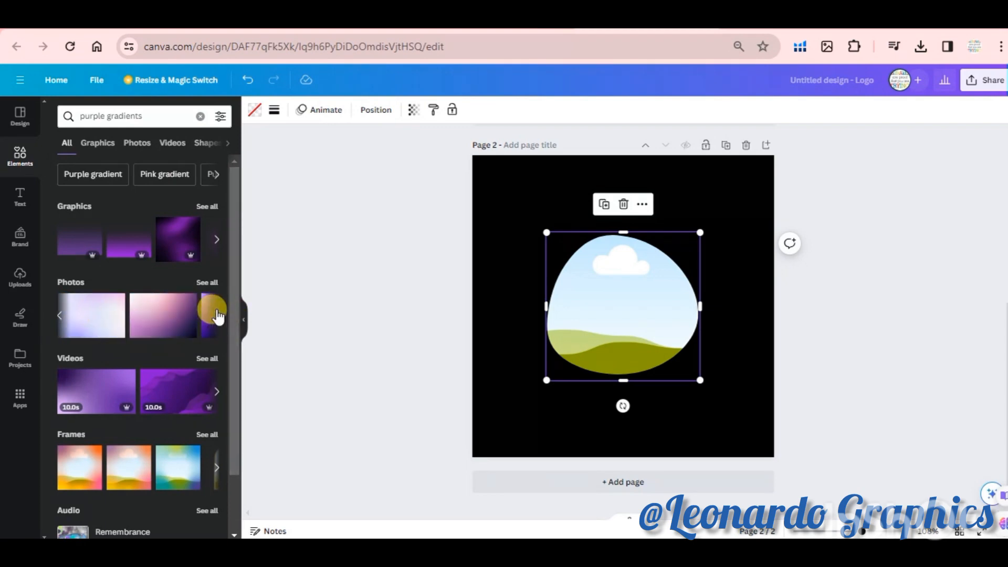
pyautogui.click(218, 316)
# Fill the blob frame on page 2 with the purple-to-blue gradient graphic
pyautogui.click(219, 240)
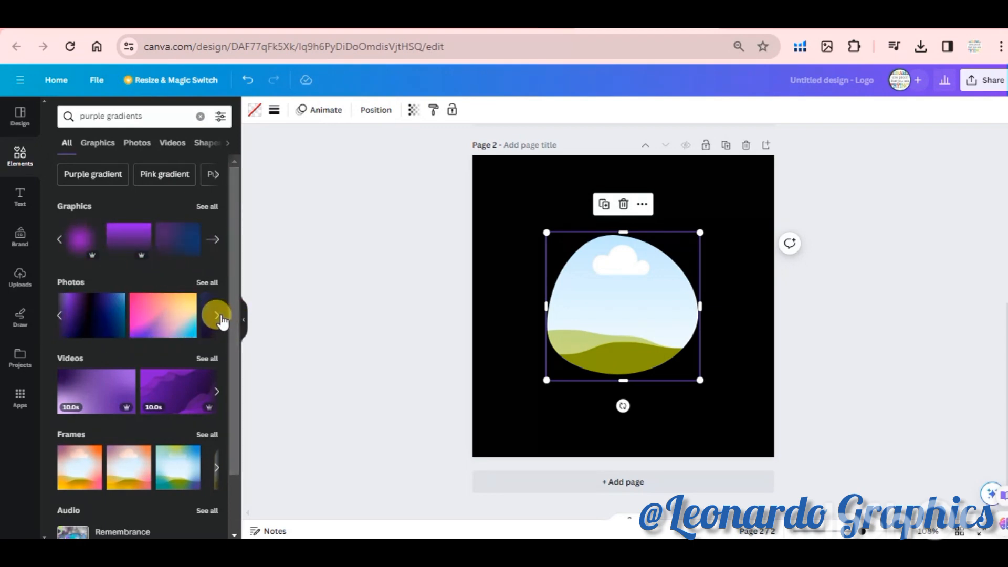
pyautogui.click(216, 315)
pyautogui.click(170, 245)
pyautogui.moveTo(576, 324); pyautogui.dragTo(492, 241)
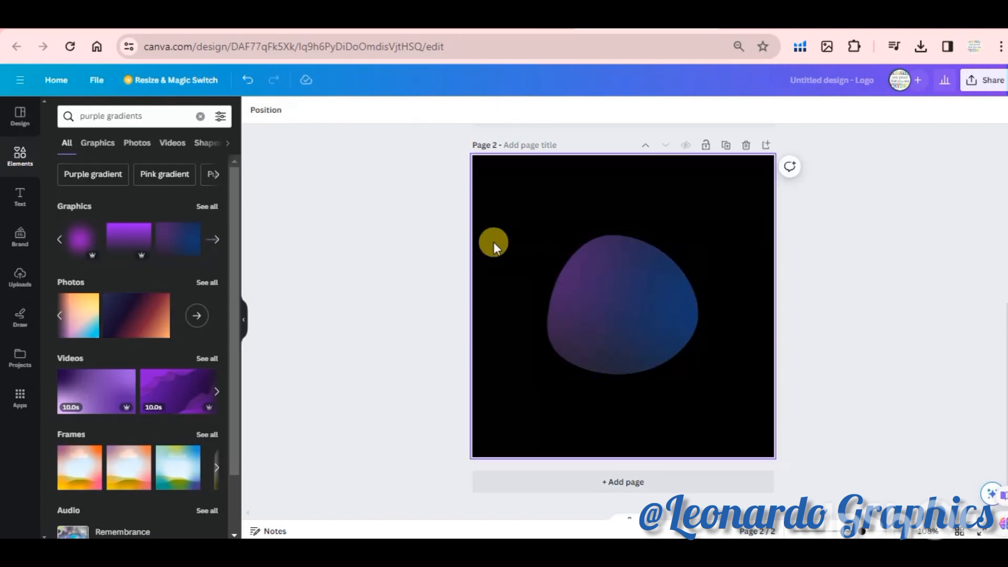
pyautogui.click(198, 315)
pyautogui.moveTo(235, 219); pyautogui.dragTo(234, 308)
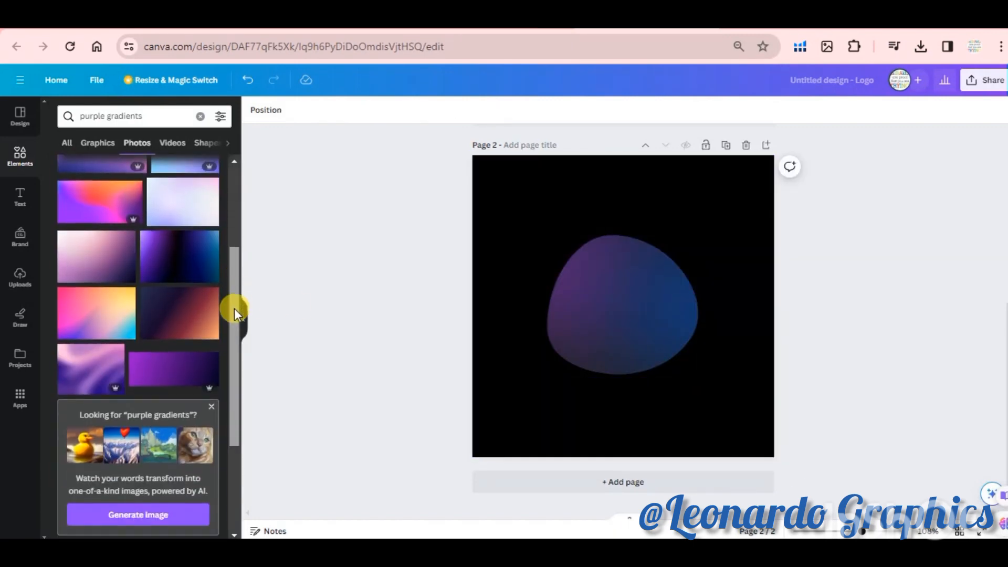
# Duplicate the gradient blob on page 2 and colour the copy solid black
pyautogui.click(612, 315)
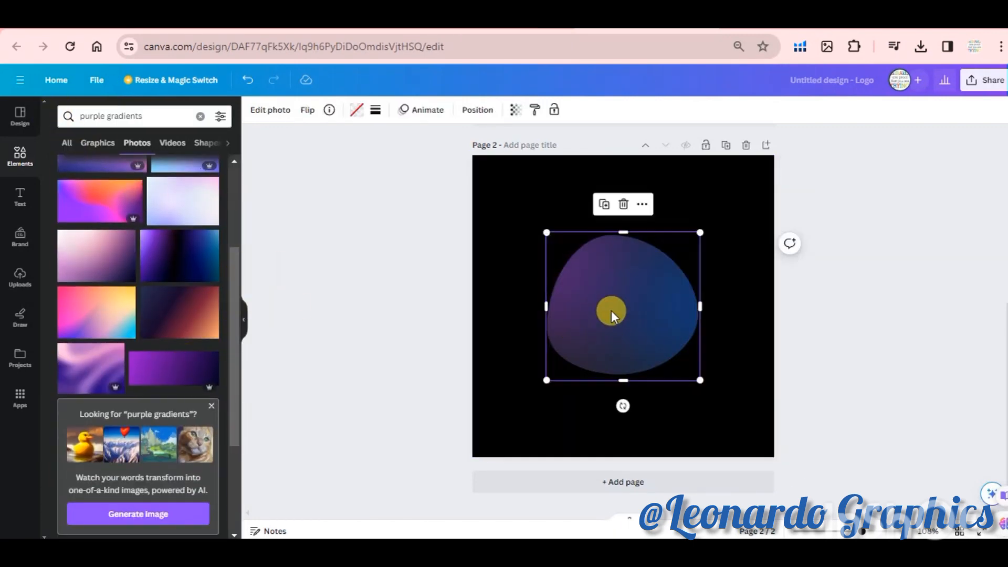
pyautogui.click(357, 111)
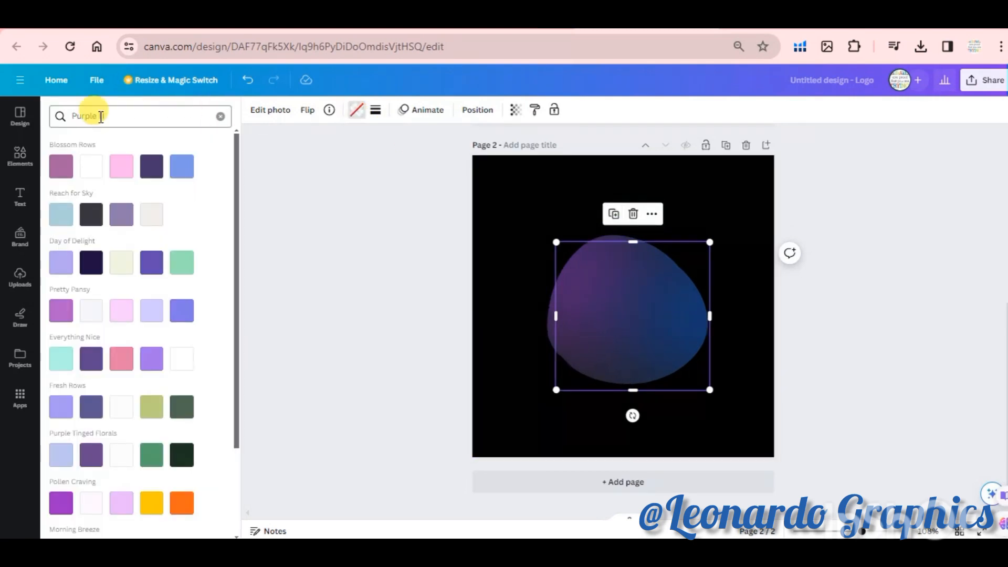
pyautogui.click(16, 157)
pyautogui.click(16, 157)
pyautogui.click(357, 111)
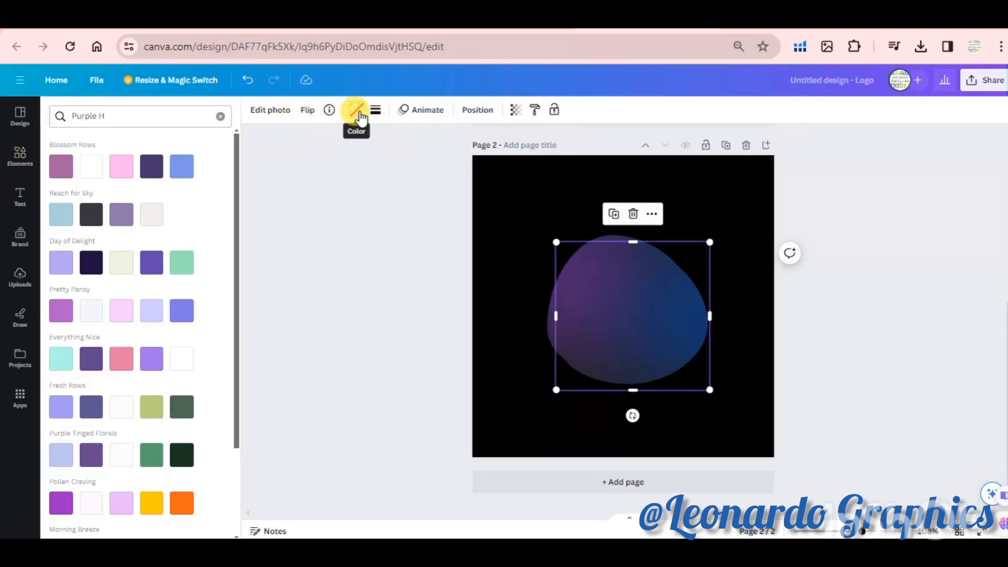
pyautogui.click(63, 115)
pyautogui.write('Purple H')
pyautogui.click(221, 120)
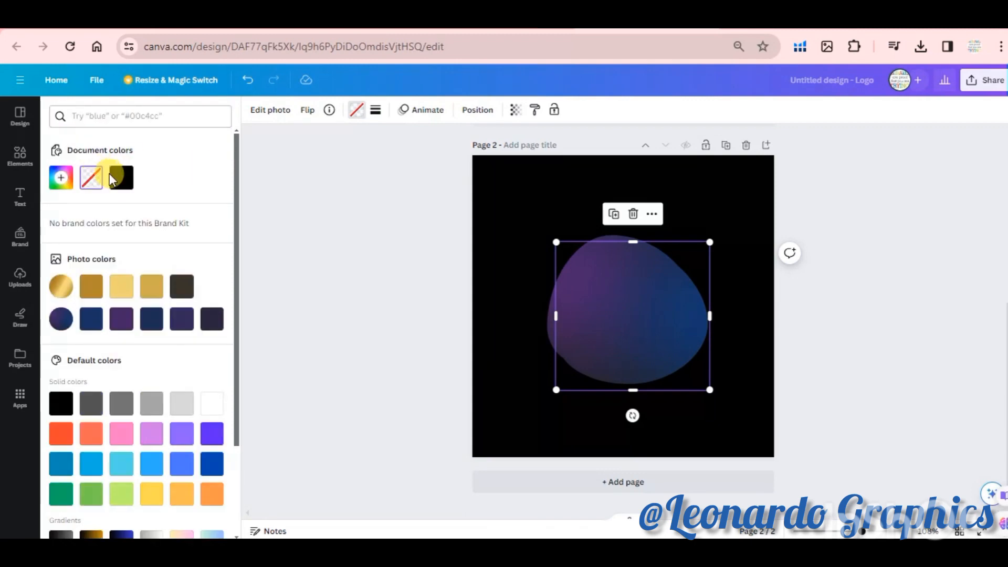
pyautogui.click(121, 177)
# Offset the black blob so only a thin purple crescent of the gradient blob shows, and group the two blobs
pyautogui.click(595, 335)
pyautogui.moveTo(596, 335); pyautogui.dragTo(589, 326)
pyautogui.moveTo(484, 254); pyautogui.dragTo(714, 394)
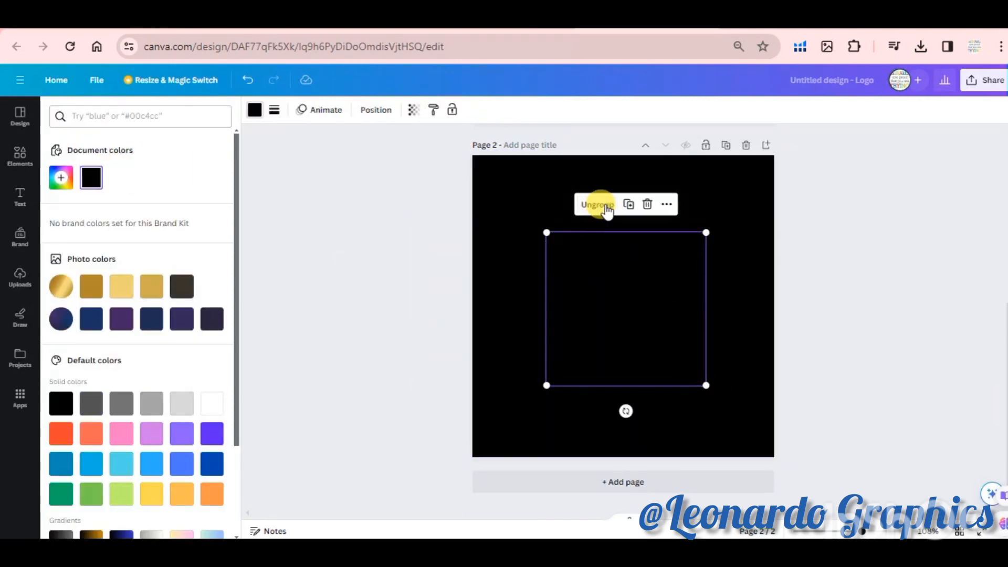
pyautogui.click(597, 204)
# Group the gold A on page 1 with the black shapes that cover its crossbar
pyautogui.scroll(5, 792, 243)
pyautogui.moveTo(439, 152); pyautogui.dragTo(690, 317)
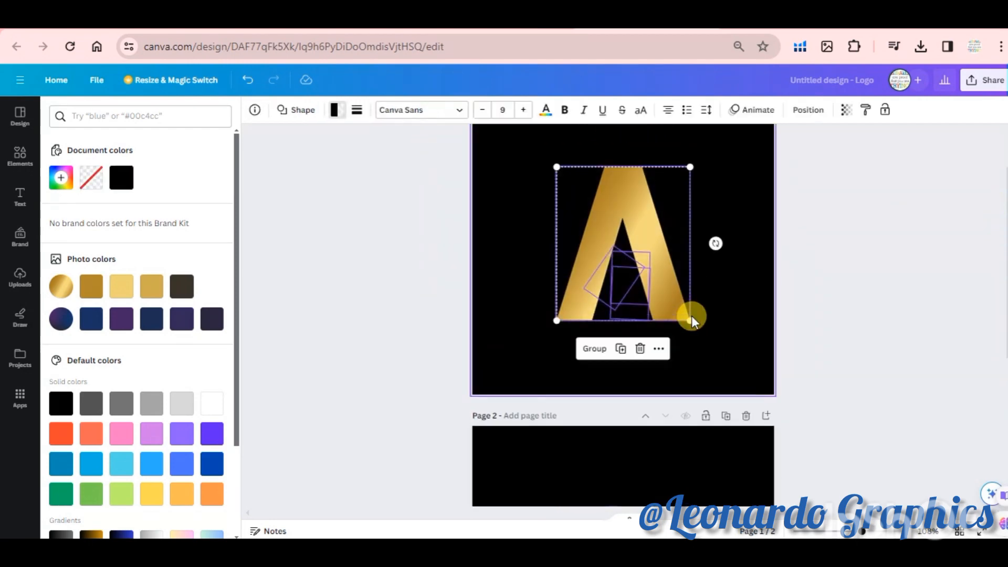
pyautogui.click(591, 349)
# Download only page 1 with the gold A as a PNG
pyautogui.click(990, 80)
pyautogui.click(853, 365)
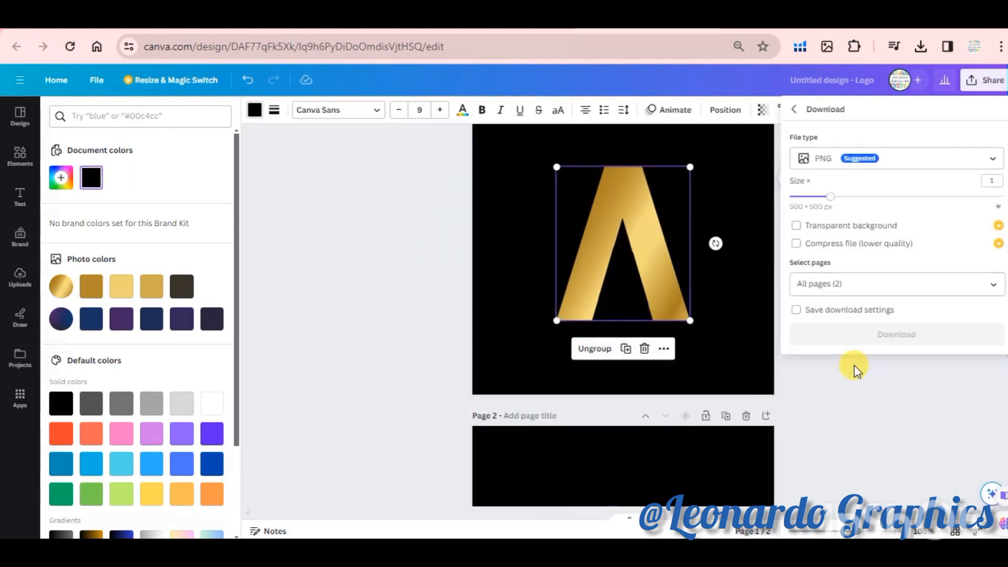
pyautogui.click(992, 284)
pyautogui.click(996, 375)
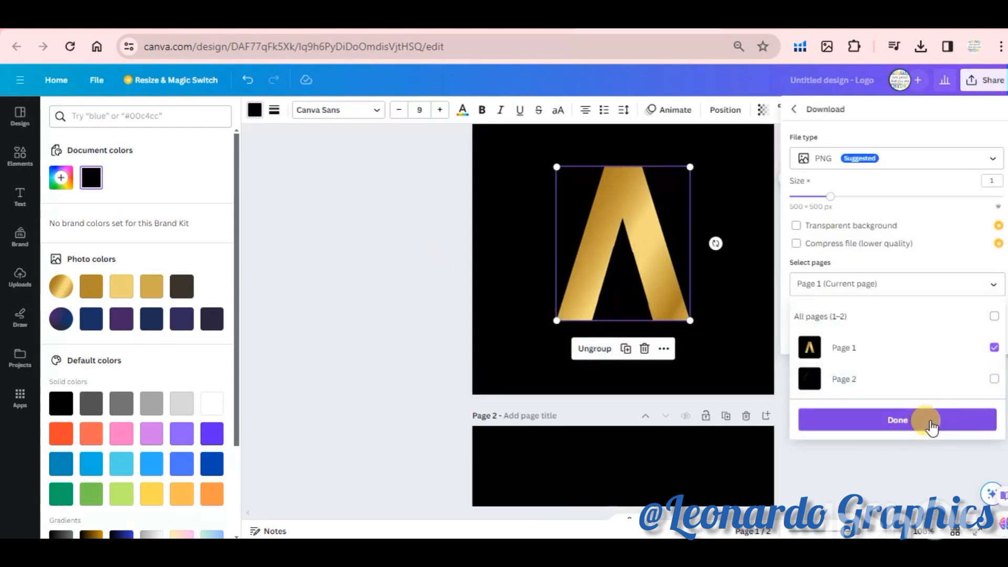
pyautogui.click(925, 420)
pyautogui.click(908, 336)
pyautogui.scroll(-5, 987, 305)
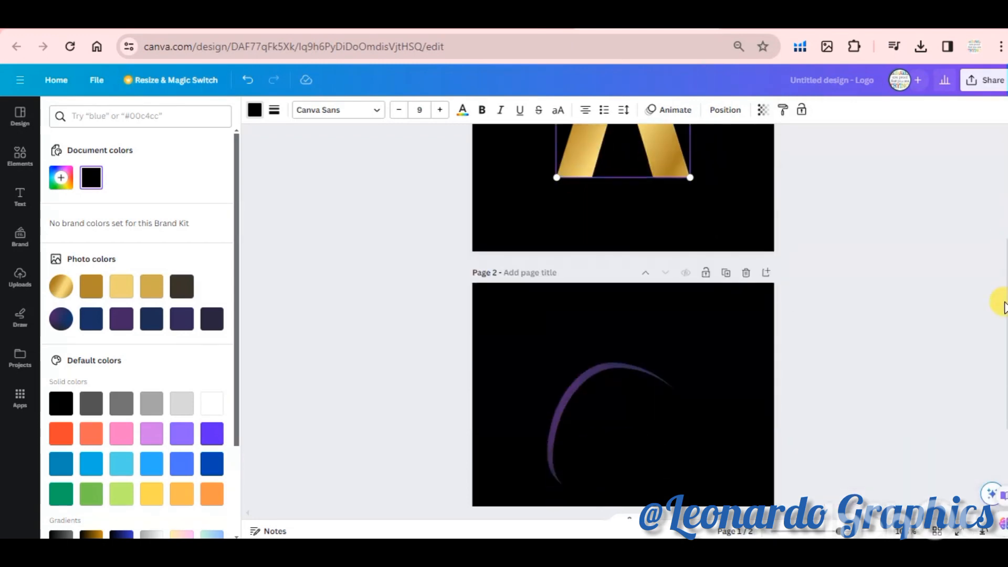
pyautogui.click(374, 334)
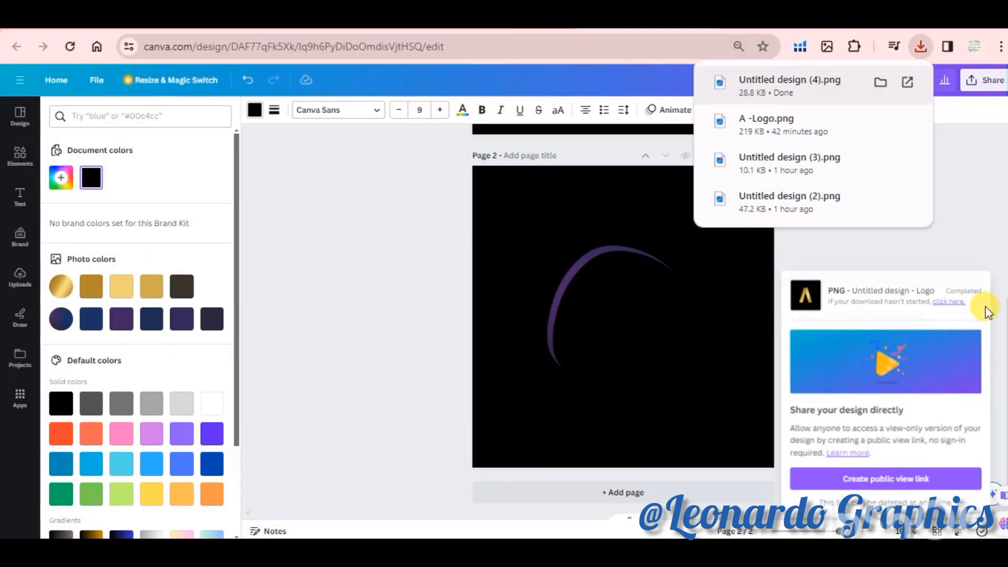
# Download only page 2 with the purple crescent as a PNG
pyautogui.click(657, 279)
pyautogui.click(981, 81)
pyautogui.click(834, 364)
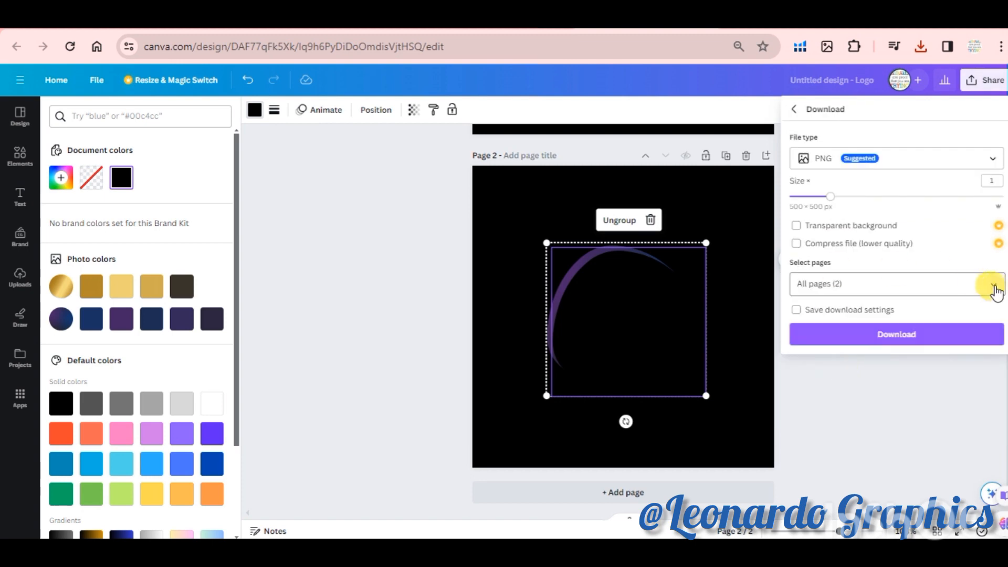
pyautogui.click(995, 291)
pyautogui.click(887, 346)
pyautogui.click(919, 419)
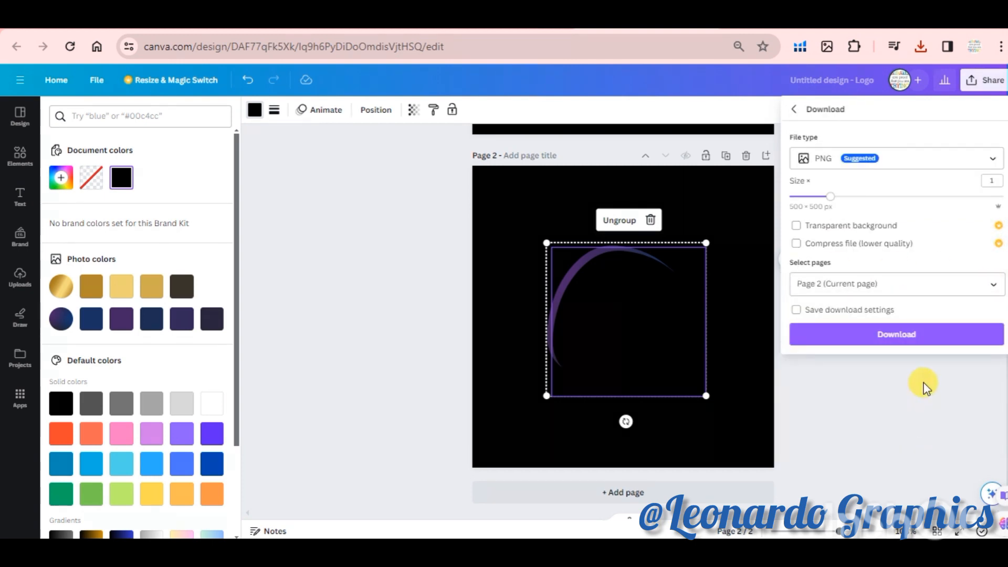
pyautogui.click(941, 338)
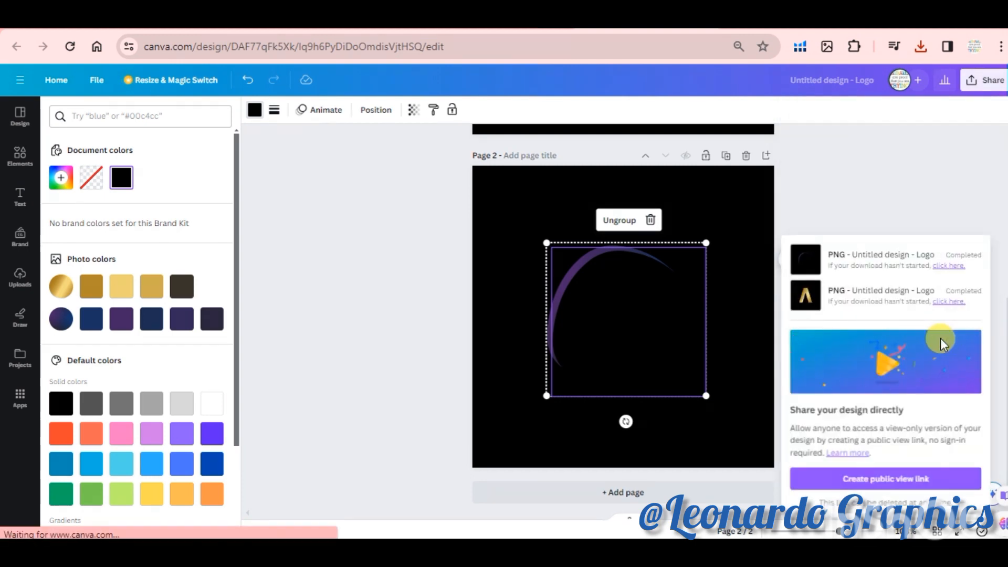
pyautogui.click(383, 335)
# Clear the crescent group from page 2 and upload "Untitled design (5)" and "Untitled design (4)" from the Downloads folder
pyautogui.click(728, 329)
pyautogui.click(20, 277)
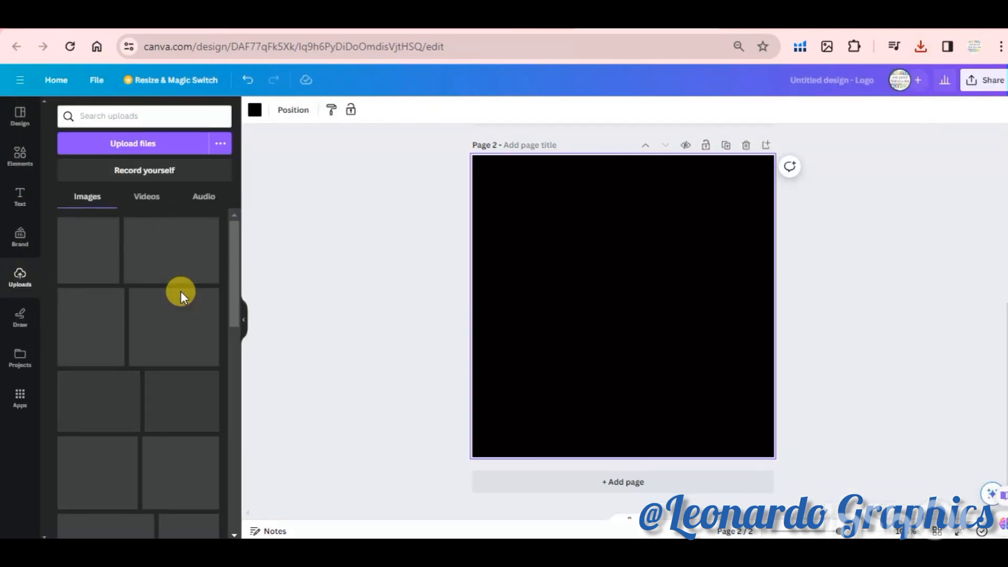
pyautogui.click(163, 144)
pyautogui.click(74, 158)
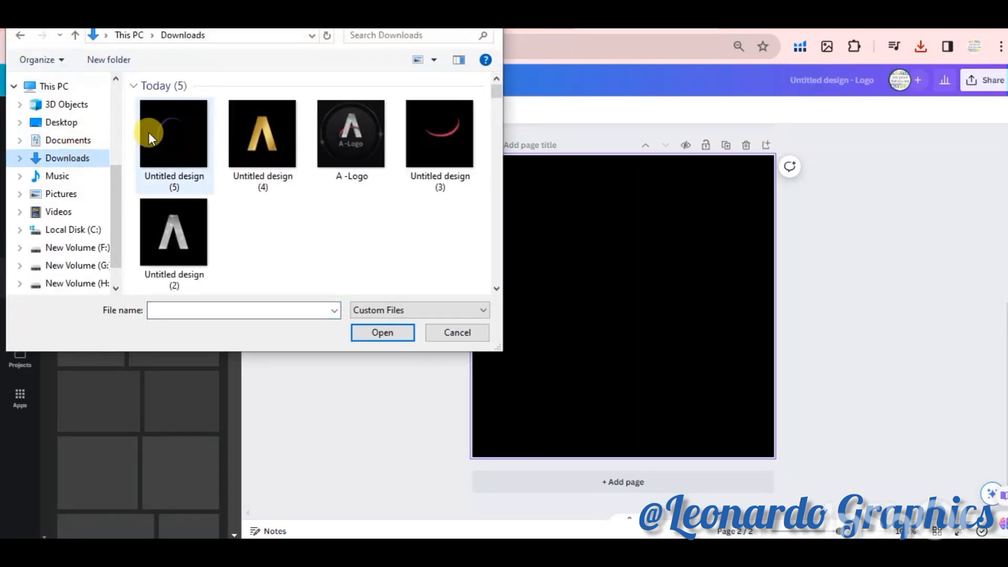
pyautogui.click(149, 132)
pyautogui.keyDown('ctrl'); pyautogui.click(262, 143); pyautogui.keyUp('ctrl')
pyautogui.click(359, 330)
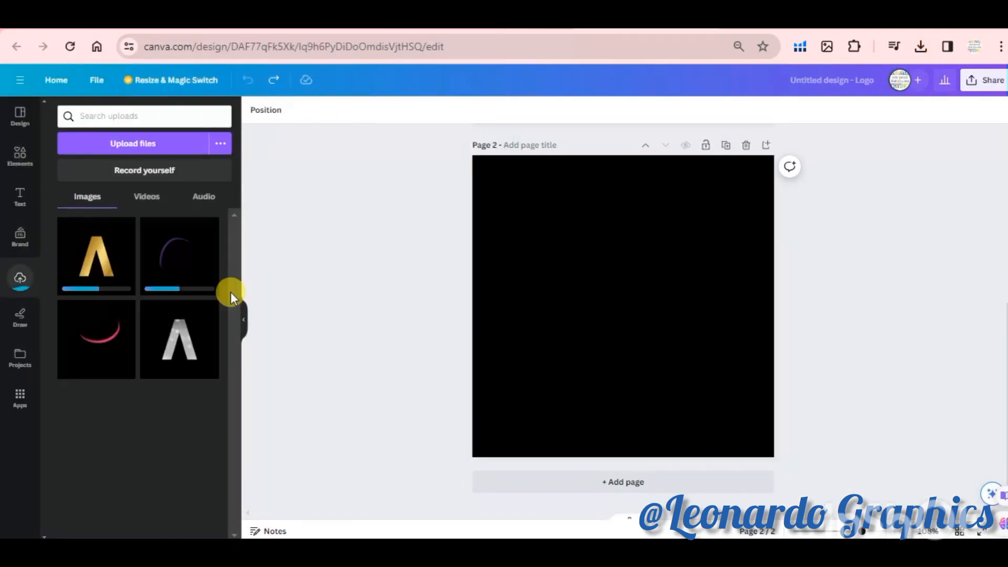
# Add the uploaded gold A and purple crescent images to page 2
pyautogui.click(103, 265)
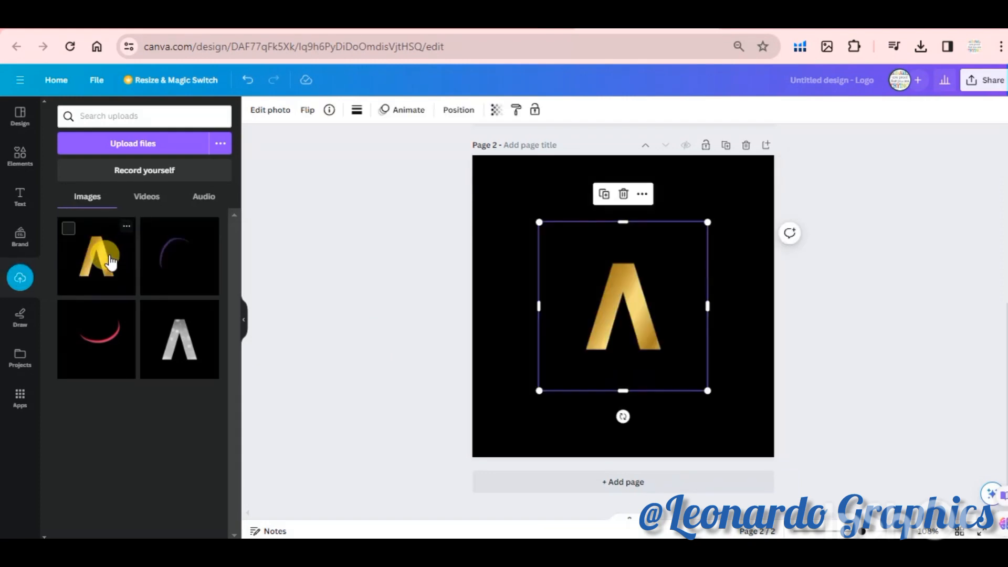
pyautogui.click(176, 253)
# Remove the backgrounds of the crescent and gold A images with BG Remover, moving the crescent aside to reach the A
pyautogui.click(277, 112)
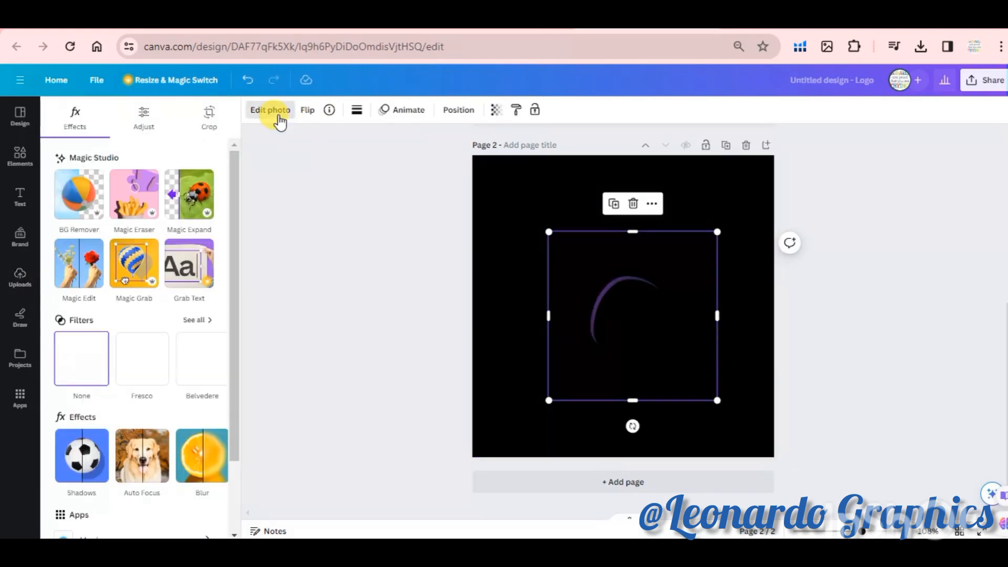
pyautogui.click(90, 208)
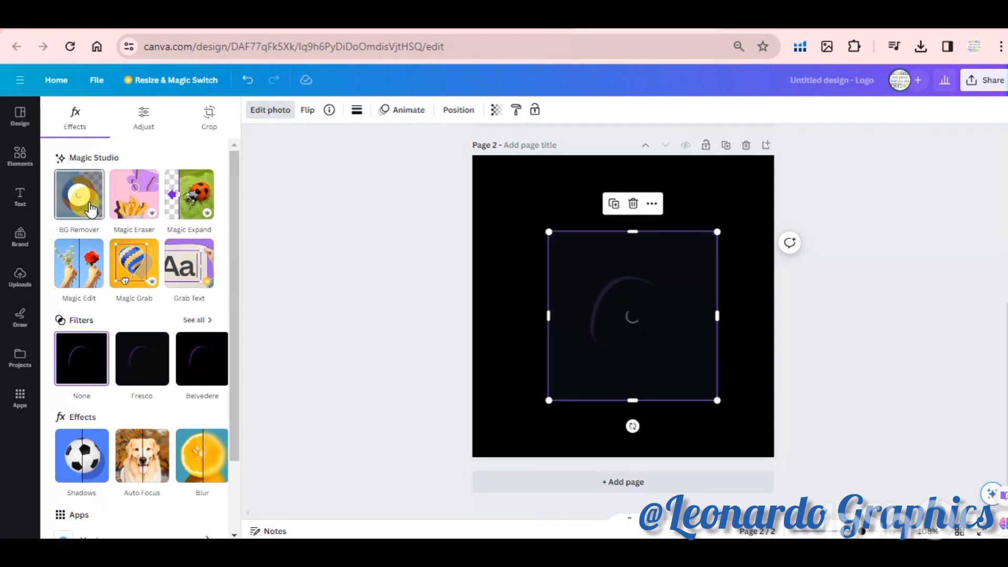
pyautogui.moveTo(604, 302); pyautogui.dragTo(561, 352)
pyautogui.click(628, 270)
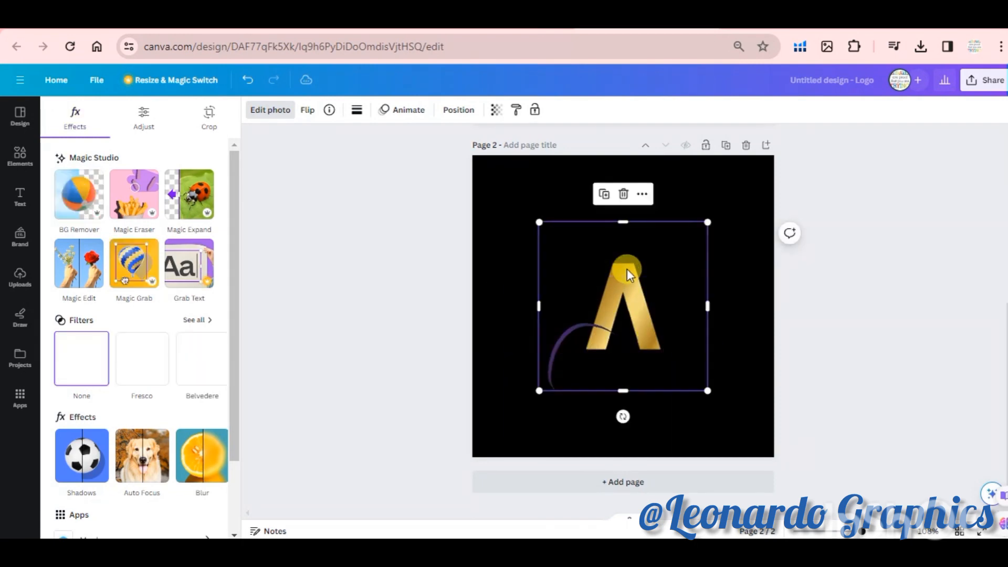
pyautogui.click(72, 199)
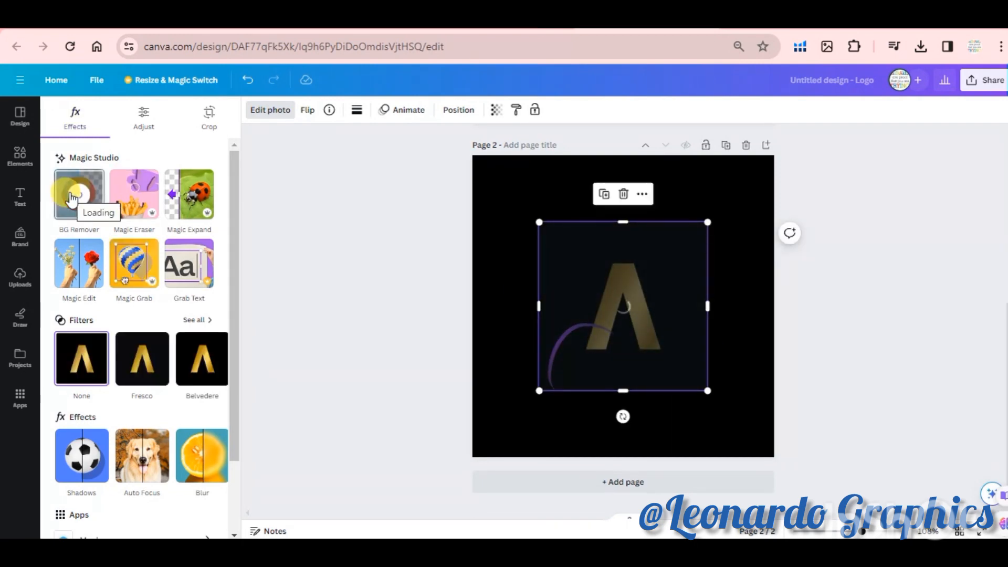
# Reposition the gold A and crescent so they overlap, rotating the crescent so its arc crosses the lower part of the A
pyautogui.moveTo(586, 326)
pyautogui.mouseDown()
pyautogui.moveTo(608, 315)
pyautogui.moveTo(596, 322)
pyautogui.mouseUp()
pyautogui.moveTo(535, 369); pyautogui.dragTo(587, 348)
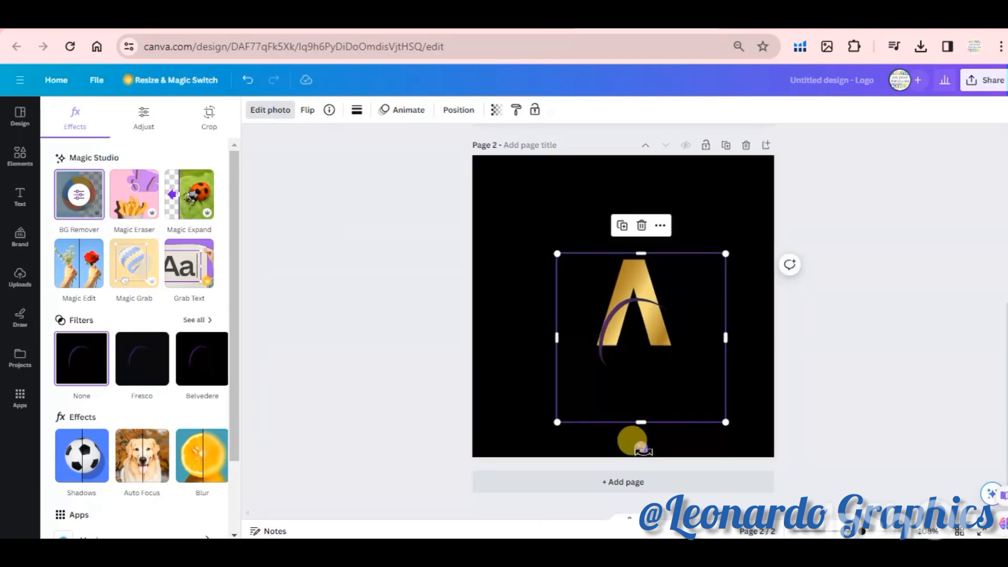
pyautogui.moveTo(630, 436); pyautogui.dragTo(562, 383)
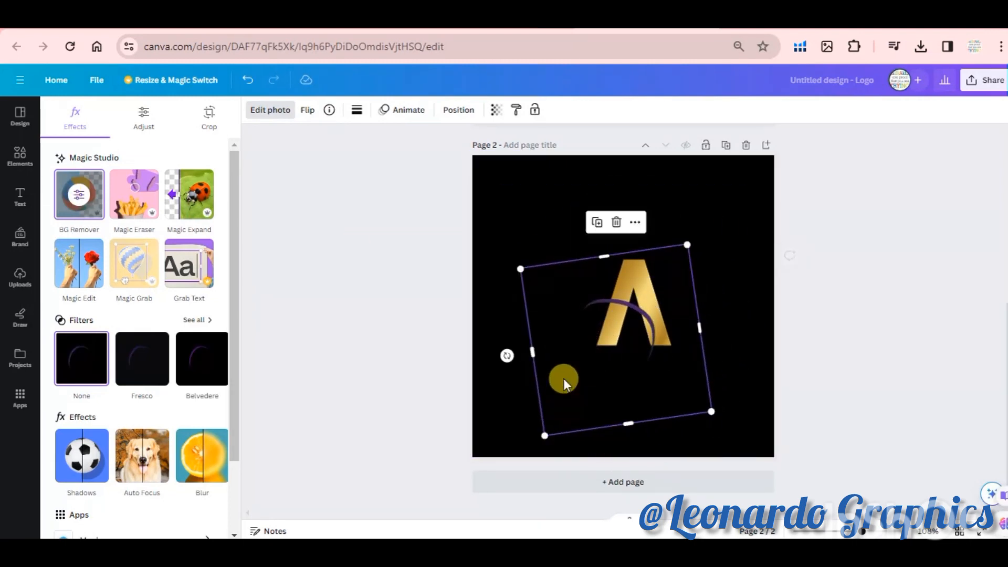
pyautogui.moveTo(501, 352); pyautogui.dragTo(571, 388)
pyautogui.moveTo(575, 323); pyautogui.dragTo(609, 326)
pyautogui.click(527, 297)
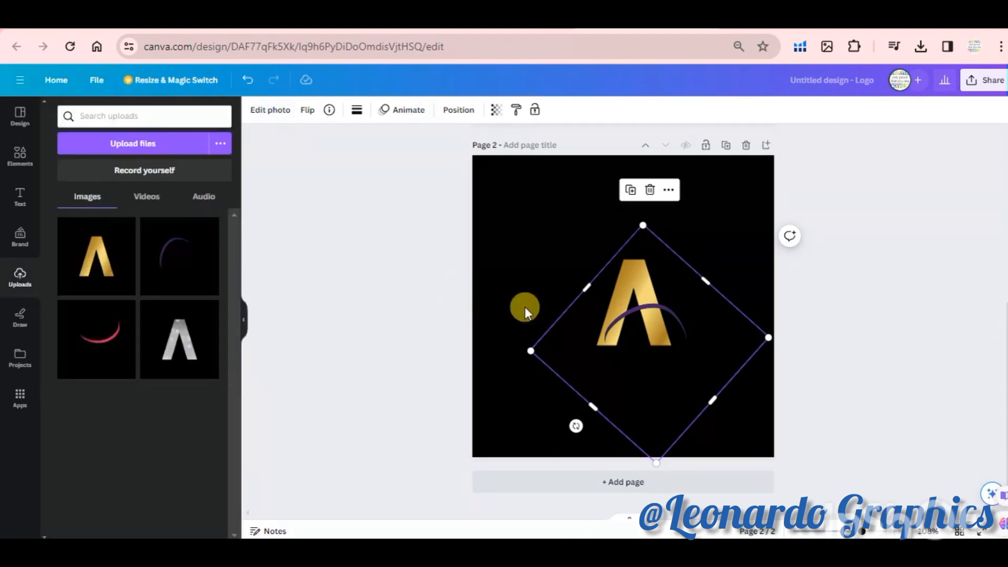
# Duplicate the gold A and place the copy exactly over the original, above the crescent
pyautogui.click(596, 267)
pyautogui.click(619, 283)
pyautogui.click(597, 260)
pyautogui.click(612, 190)
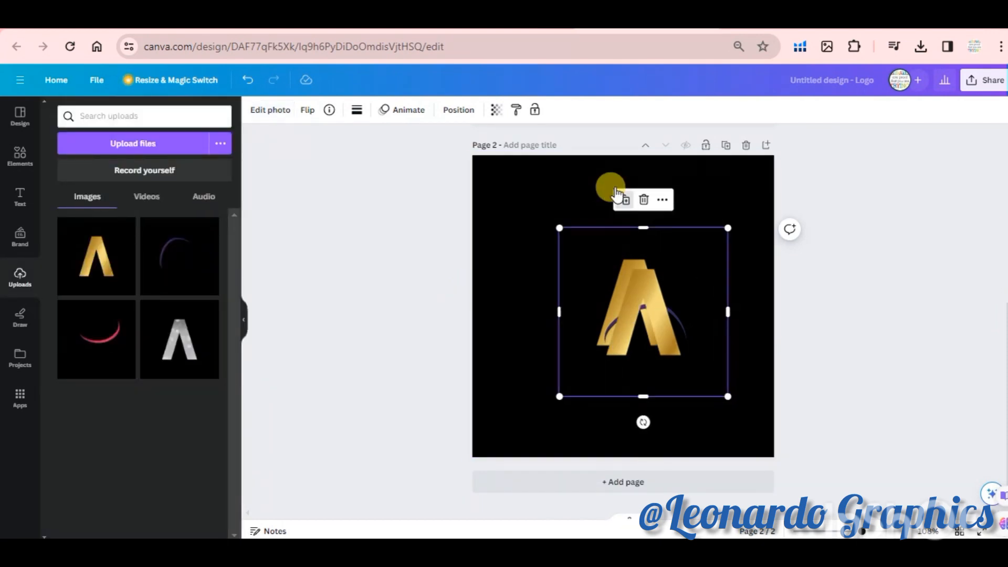
pyautogui.moveTo(653, 294); pyautogui.dragTo(643, 286)
# Crop the duplicate A from both sides to its left leg so it covers the crescent's left end
pyautogui.hotkey('ctrl', '+')
pyautogui.hotkey('ctrl', '+')
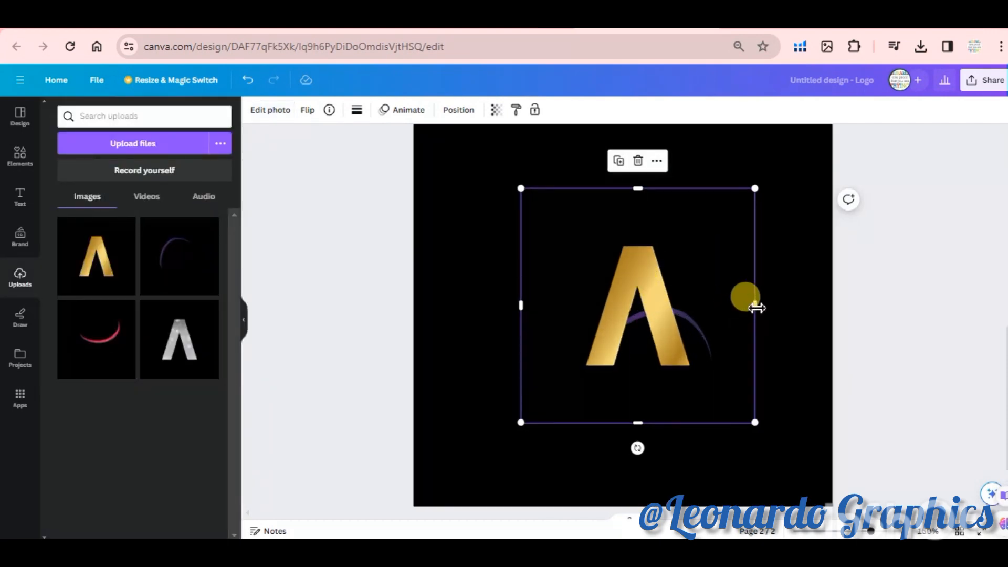
pyautogui.moveTo(754, 303); pyautogui.dragTo(633, 329)
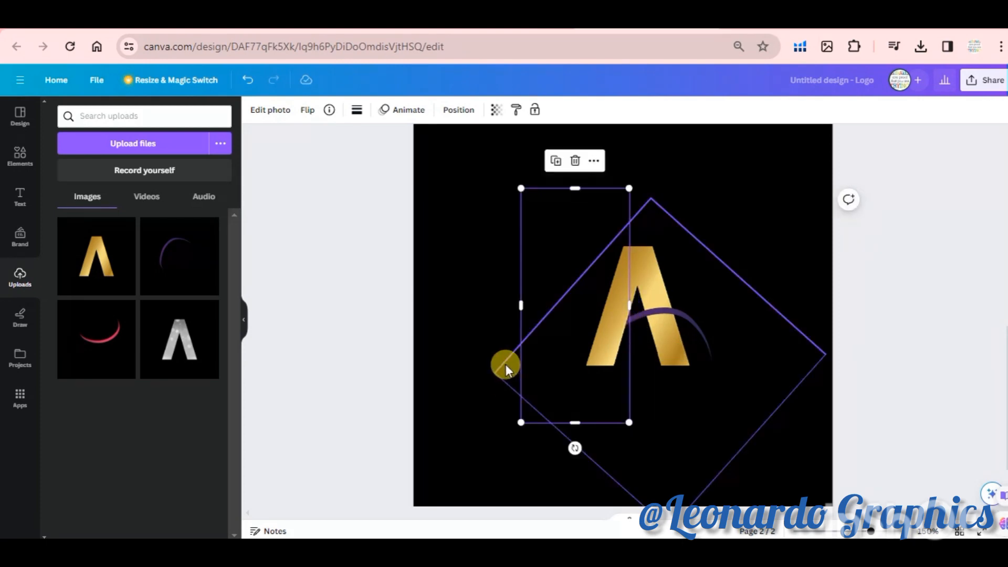
pyautogui.moveTo(520, 306); pyautogui.dragTo(589, 303)
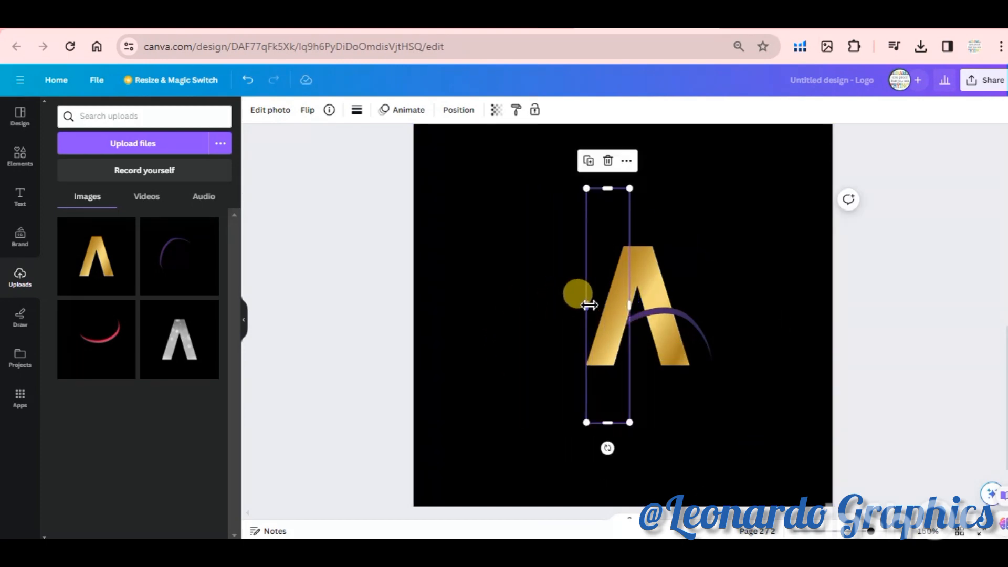
pyautogui.click(496, 319)
pyautogui.click(583, 344)
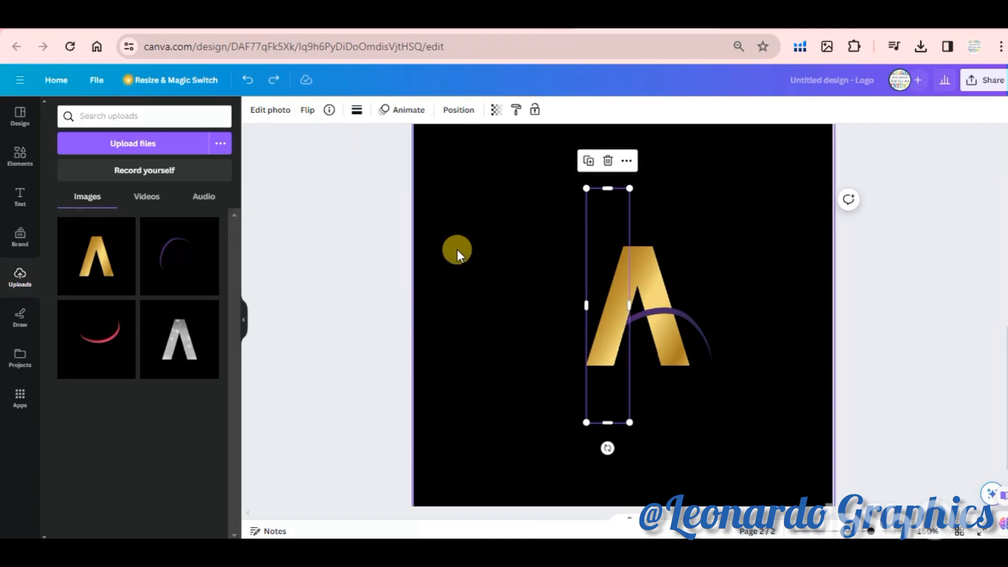
pyautogui.moveTo(788, 435); pyautogui.dragTo(431, 196)
pyautogui.click(431, 195)
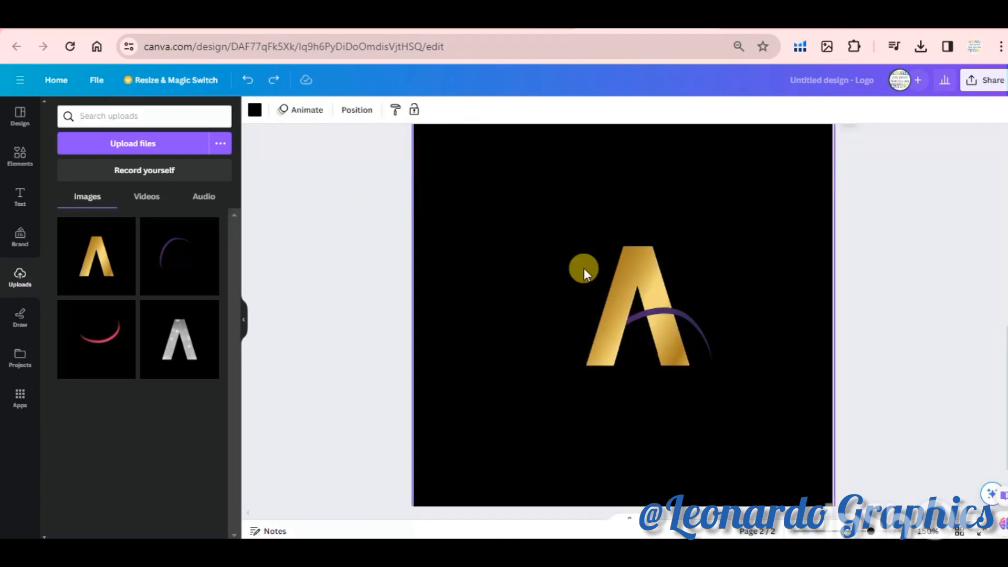
pyautogui.click(663, 308)
pyautogui.moveTo(662, 308); pyautogui.dragTo(681, 306)
pyautogui.hotkey('ctrl', 'z')
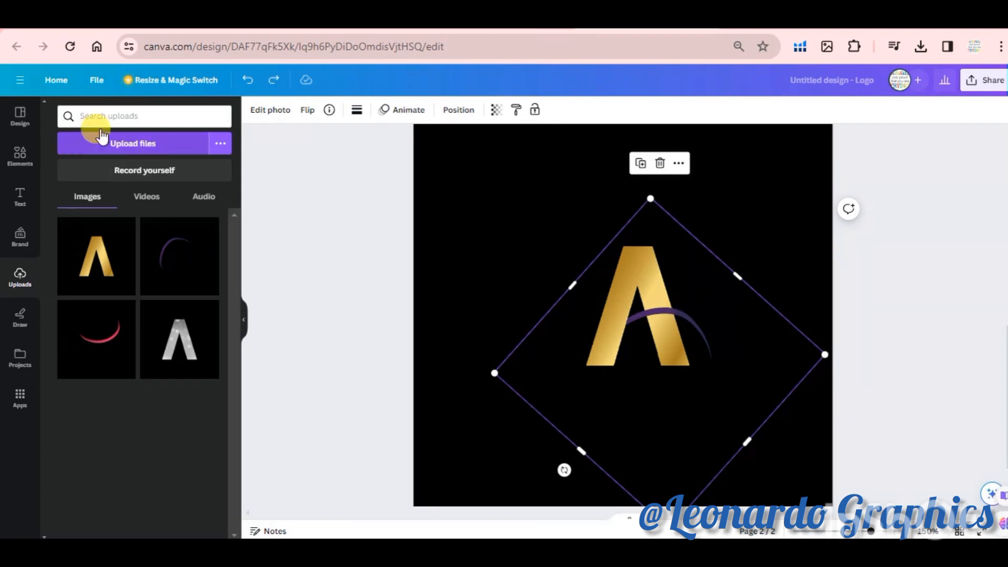
# Apply a Drop shadow to the crescent with blur amount 68 and size 32
pyautogui.click(272, 110)
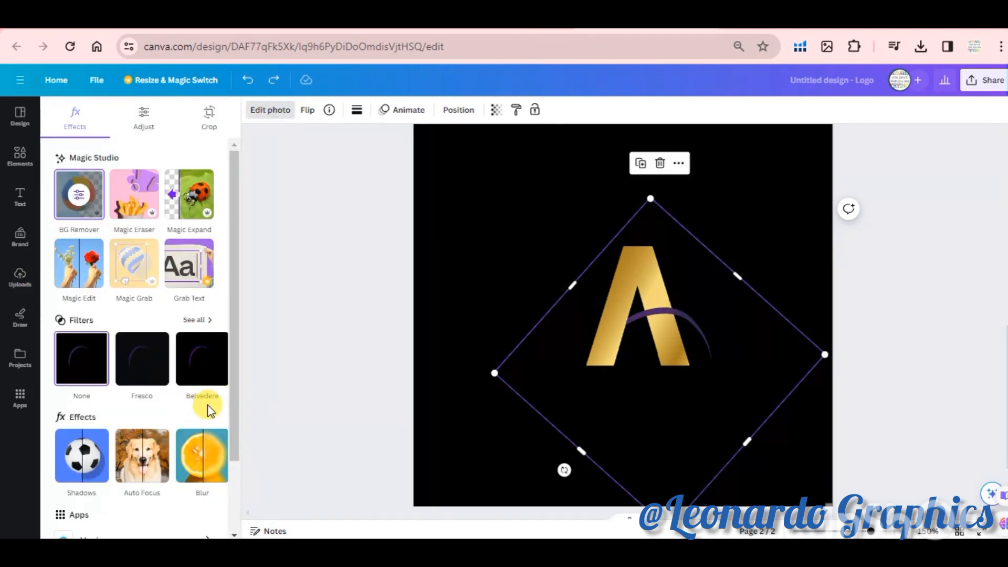
pyautogui.moveTo(240, 377); pyautogui.dragTo(231, 428)
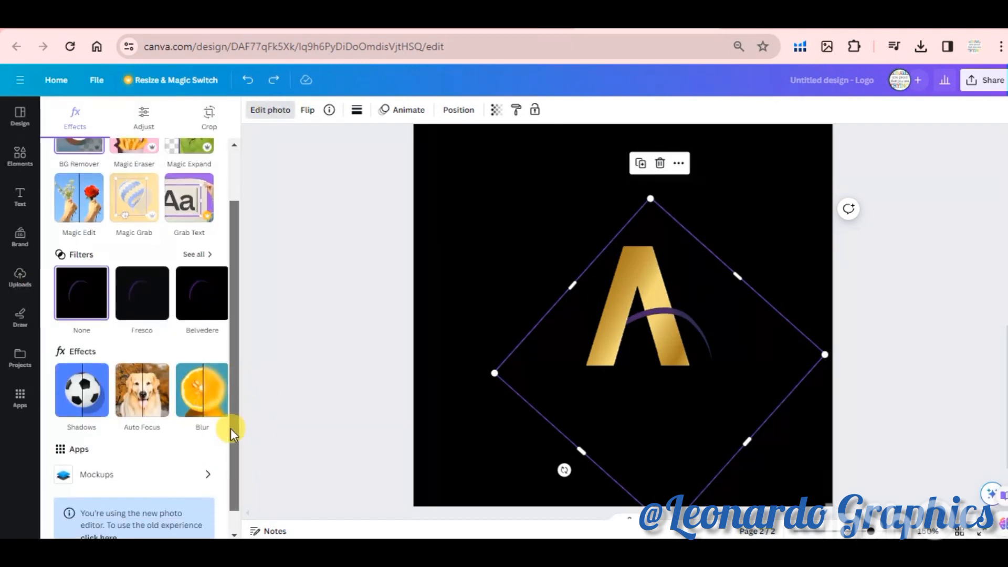
pyautogui.click(88, 413)
pyautogui.click(147, 255)
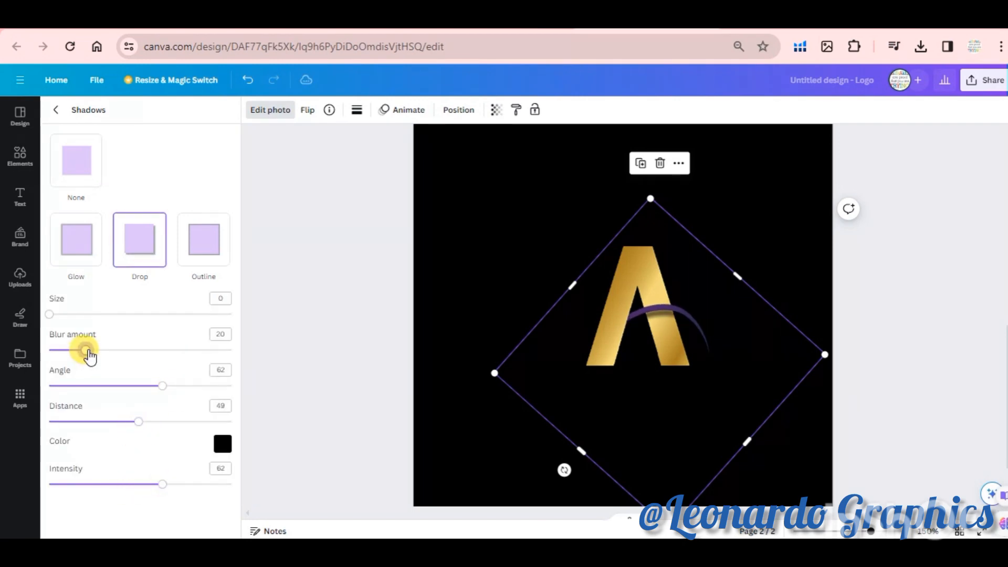
pyautogui.moveTo(90, 356); pyautogui.dragTo(130, 364)
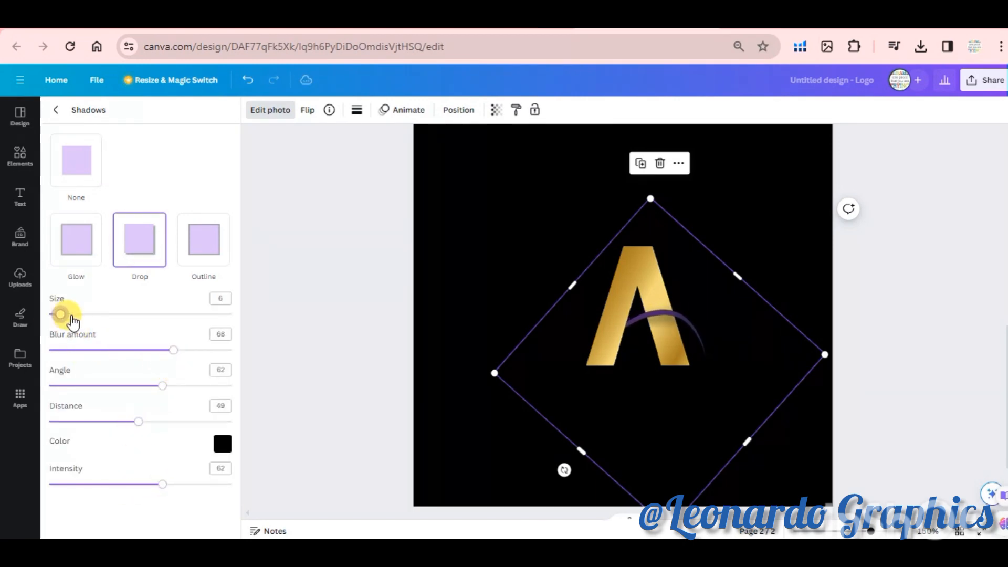
pyautogui.moveTo(73, 321); pyautogui.dragTo(108, 327)
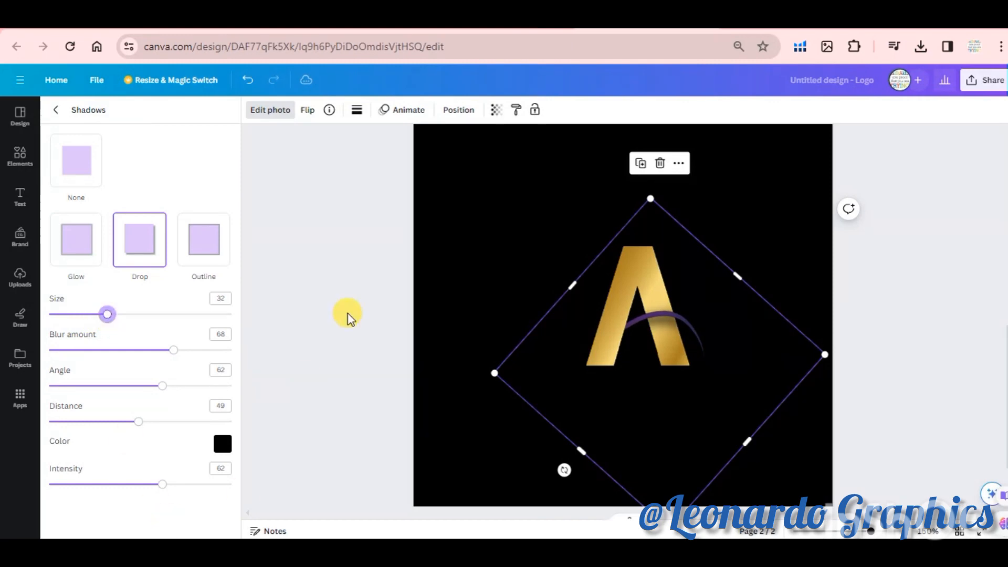
pyautogui.click(324, 269)
# Group the A pieces with the crescent and move the group up on the page
pyautogui.click(20, 197)
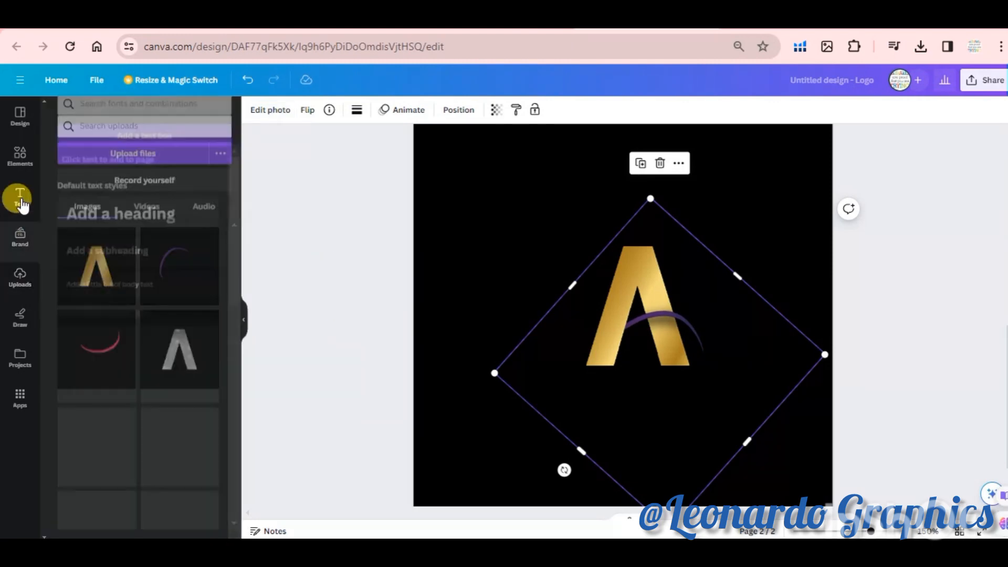
pyautogui.moveTo(366, 186); pyautogui.dragTo(751, 450)
pyautogui.click(631, 162)
pyautogui.moveTo(658, 308); pyautogui.dragTo(635, 264)
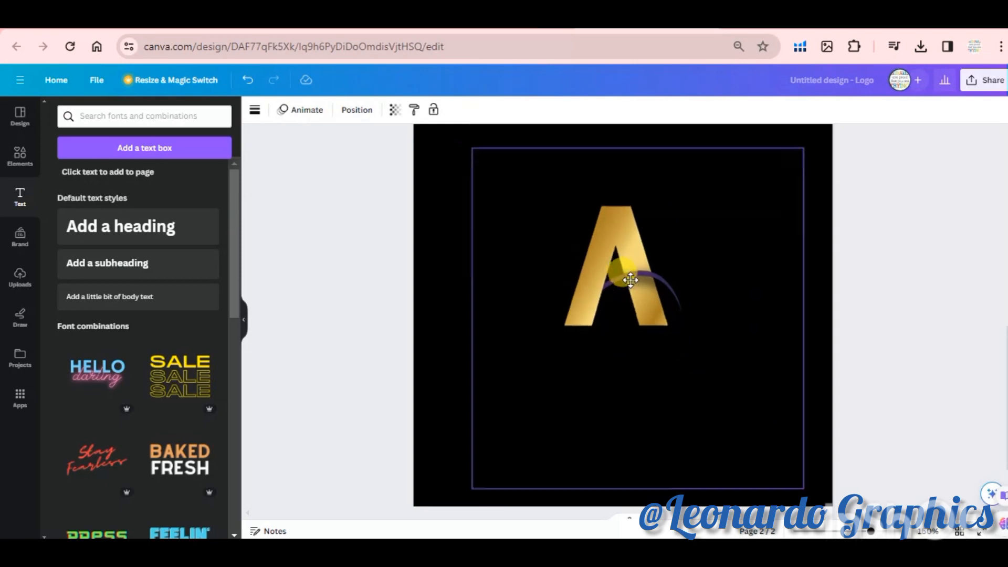
# Add a heading reading "A - Logo" and place it below the gold A
pyautogui.click(194, 228)
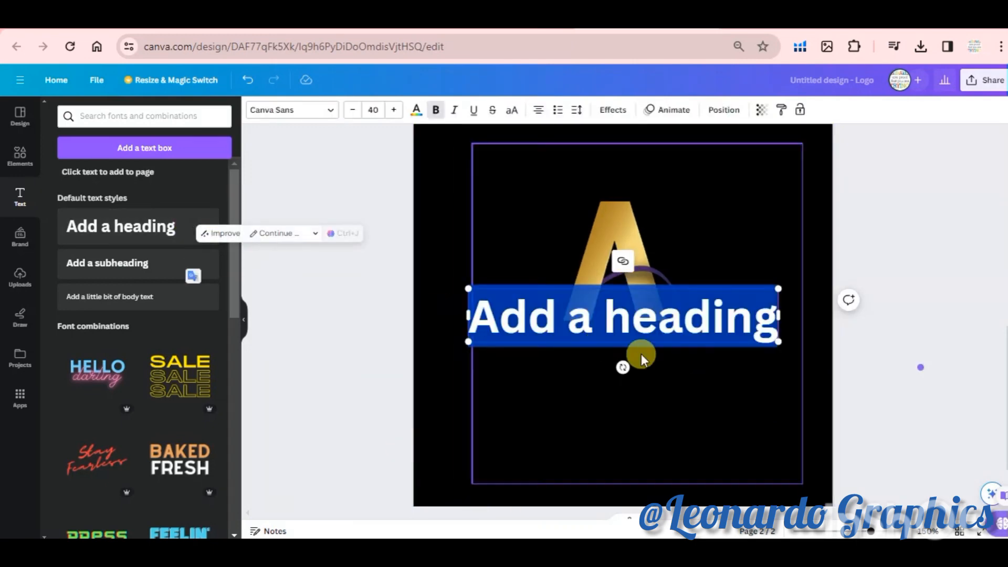
pyautogui.write('A - Logo')
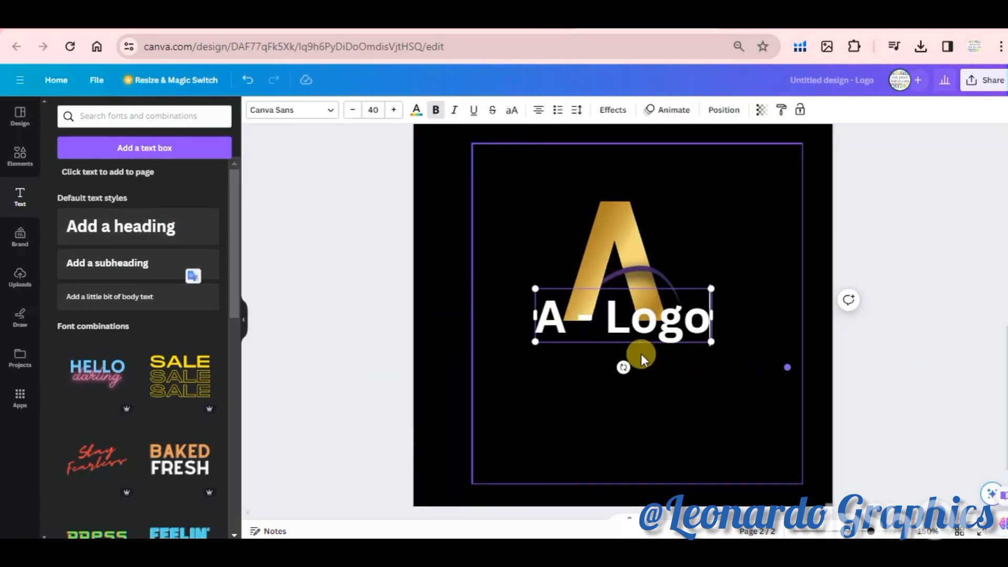
pyautogui.moveTo(548, 319); pyautogui.dragTo(546, 371)
# Color the "A - Logo" heading with the medium-light gold from the A's photo colors
pyautogui.click(416, 110)
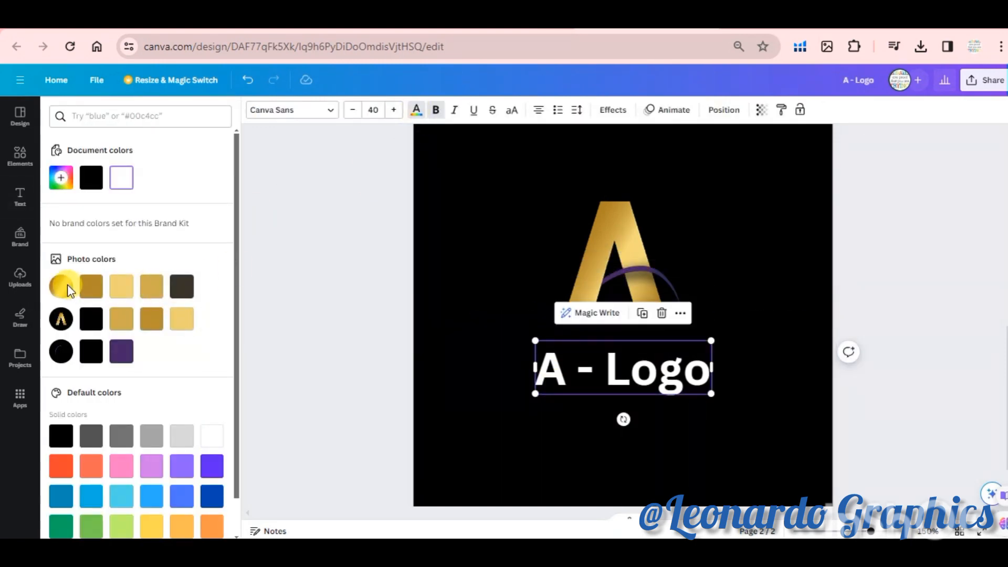
pyautogui.click(91, 294)
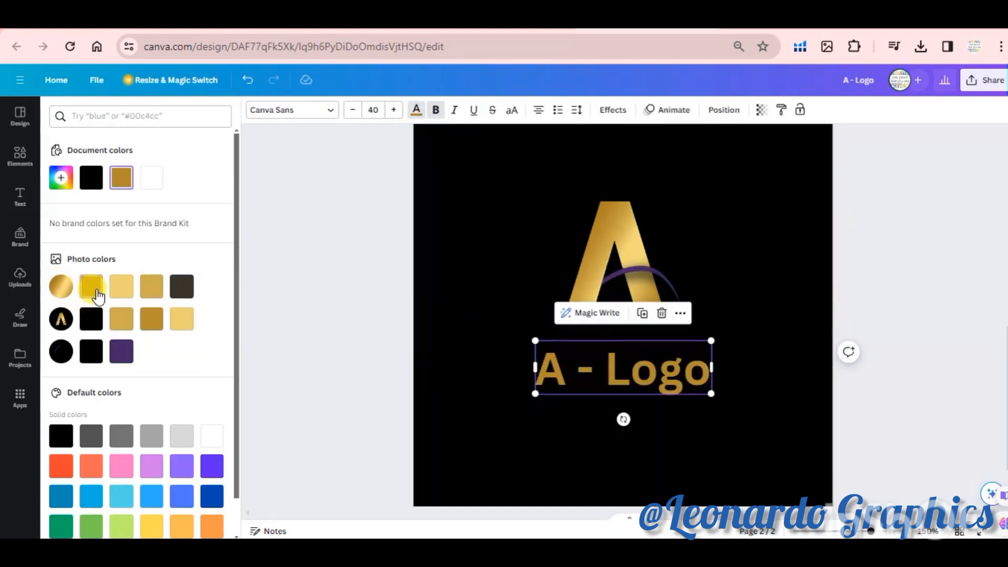
pyautogui.click(151, 286)
# Shrink the heading to size 29.9 centered below the A, and group it with the logo mark
pyautogui.moveTo(602, 374); pyautogui.dragTo(597, 364)
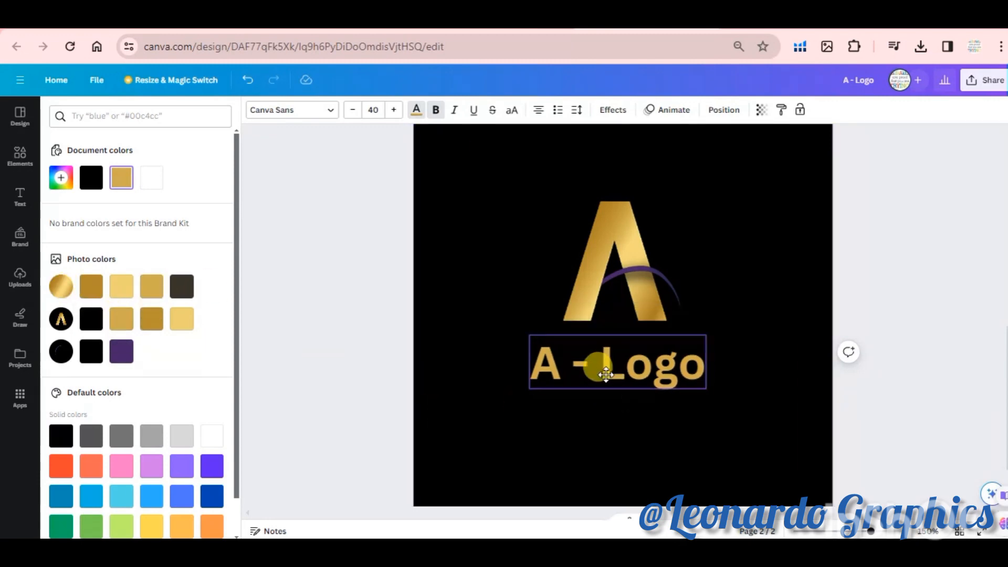
pyautogui.moveTo(531, 385); pyautogui.dragTo(573, 371)
pyautogui.moveTo(641, 365); pyautogui.dragTo(621, 366)
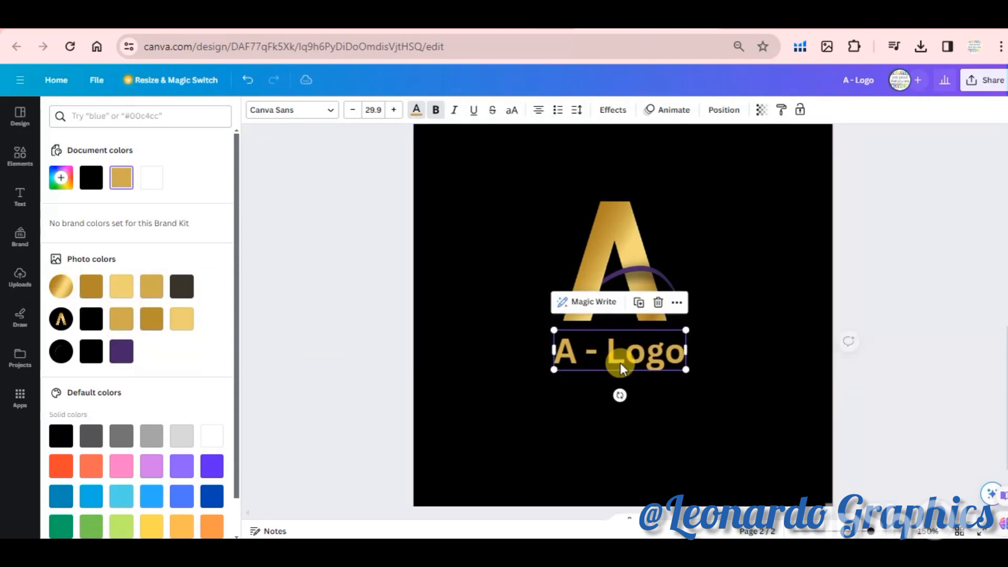
pyautogui.click(411, 265)
pyautogui.moveTo(371, 181); pyautogui.dragTo(656, 414)
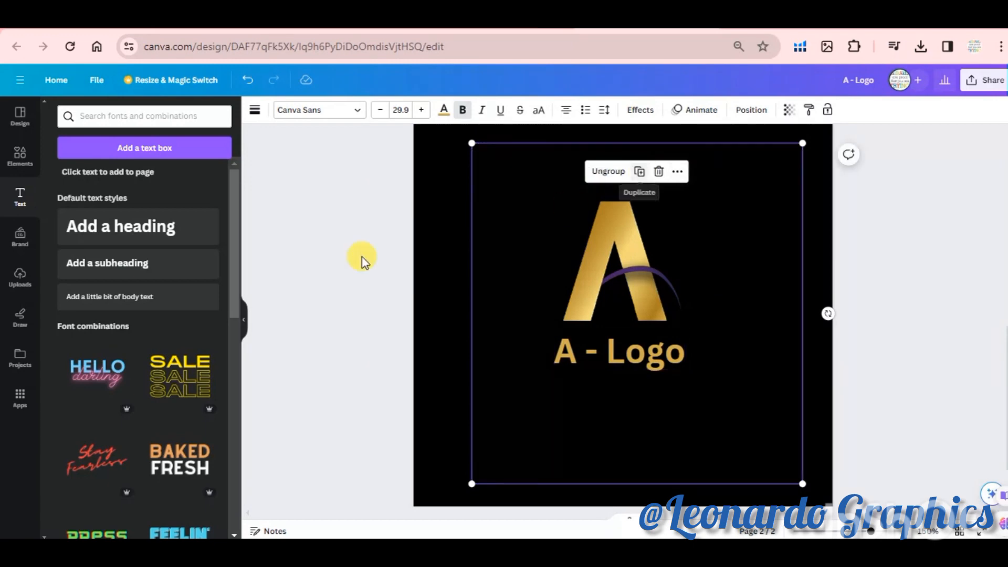
# Search the elements for "black abstract background elegant wallpaper design"
pyautogui.click(200, 118)
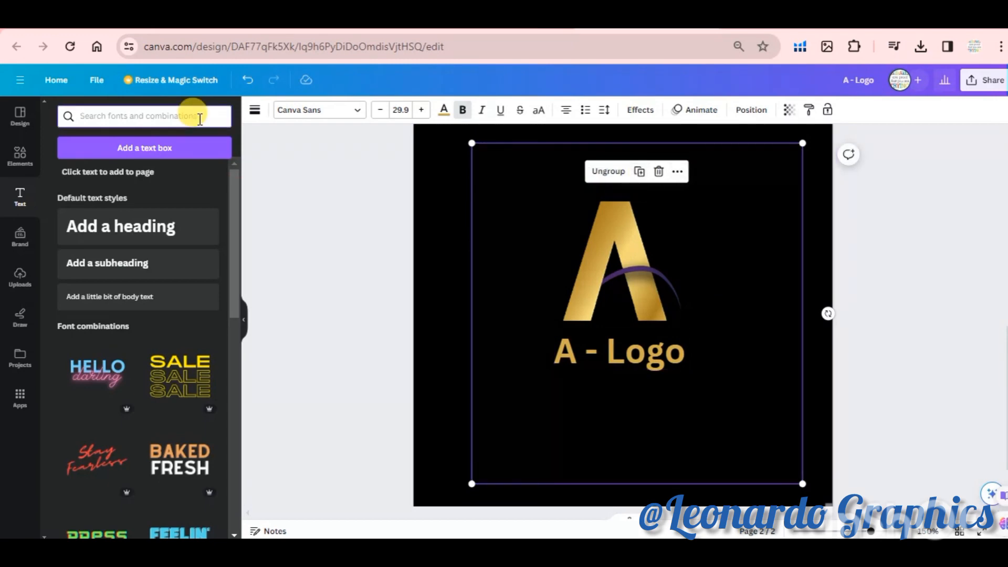
pyautogui.click(38, 158)
pyautogui.click(116, 115)
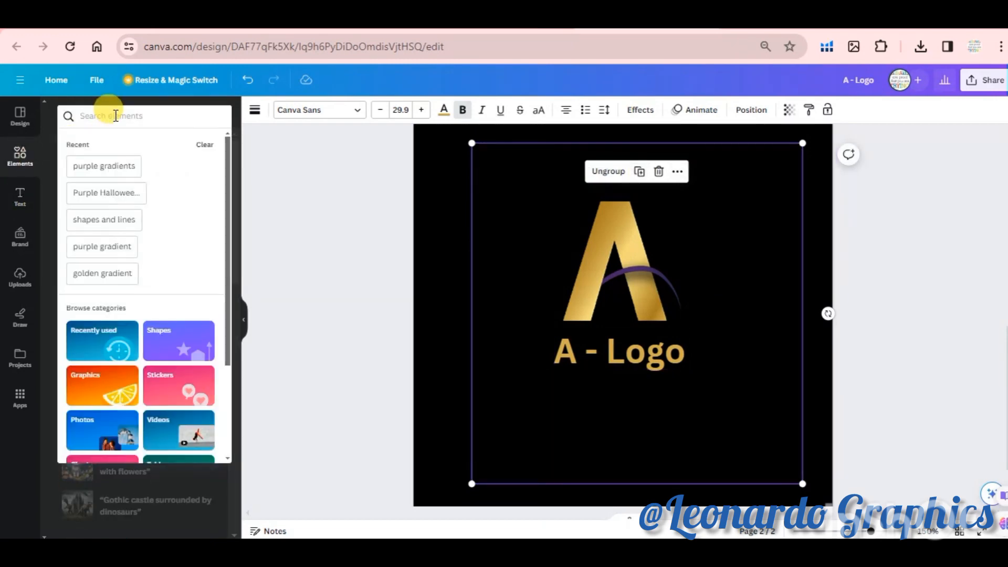
pyautogui.write('black a')
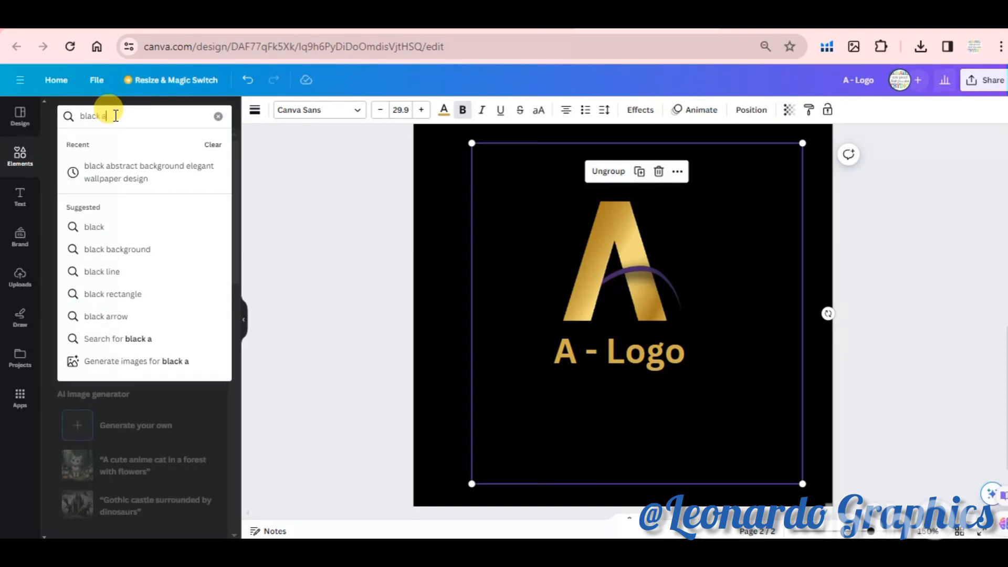
pyautogui.write('bstract backg')
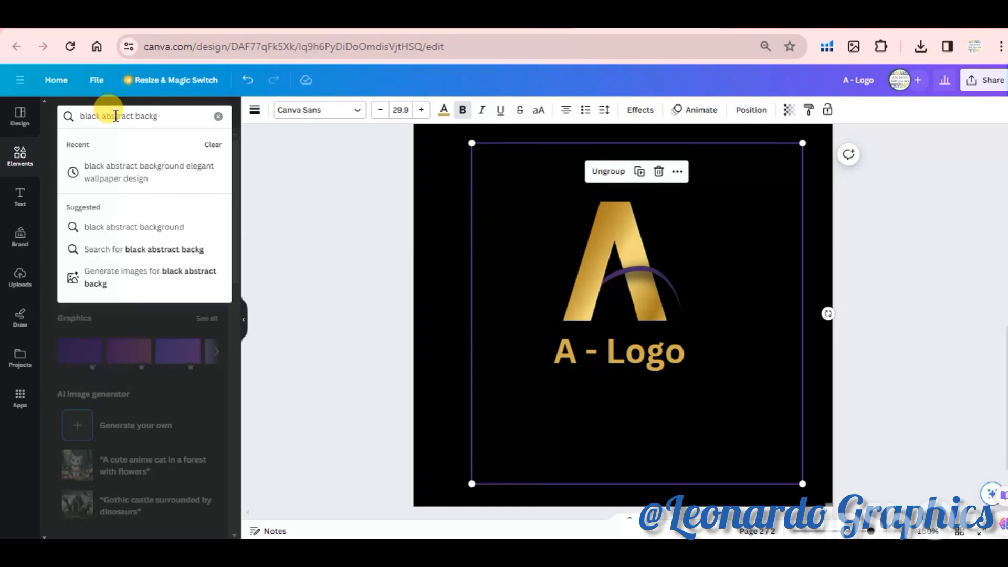
pyautogui.write('round elegant wa')
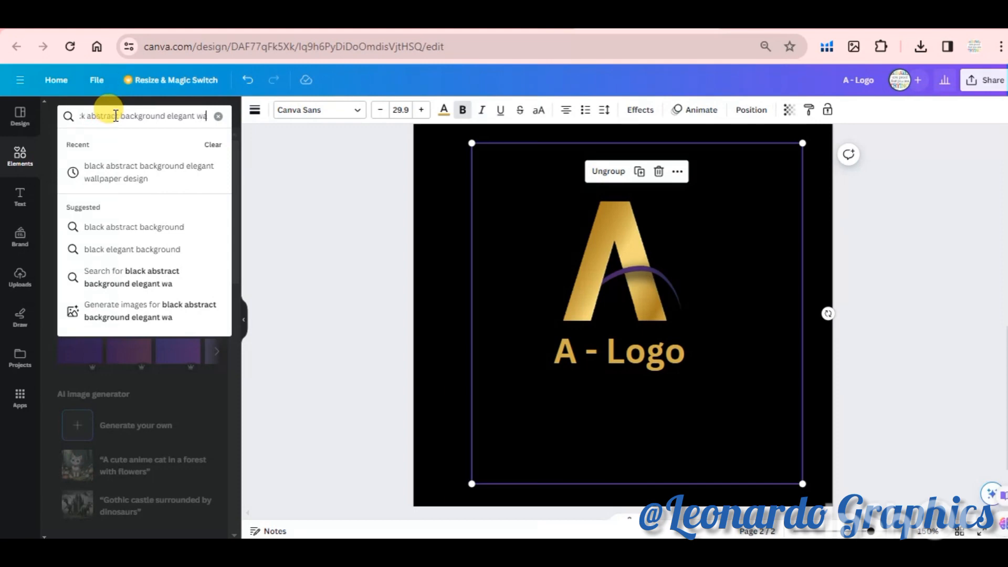
pyautogui.write('llpaper d')
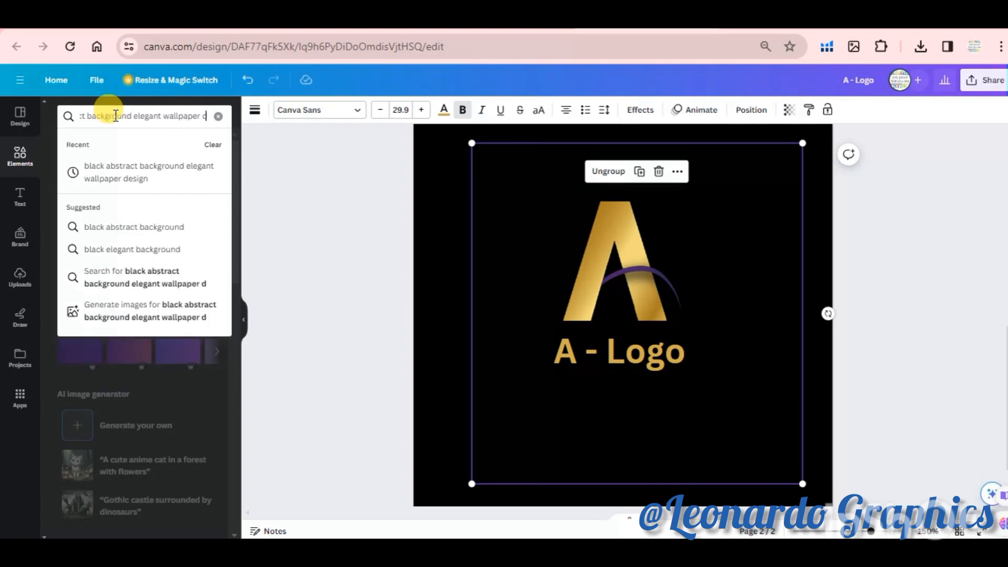
pyautogui.write('esign')
pyautogui.press('Return')
# Add the dark photo with a glowing ring around a circle and set it as the page background
pyautogui.click(217, 244)
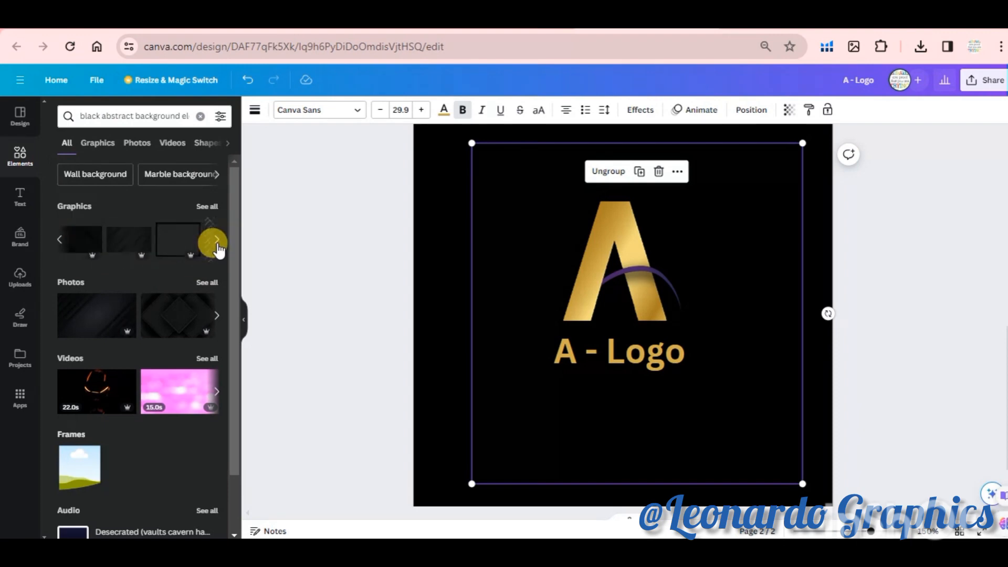
pyautogui.click(217, 316)
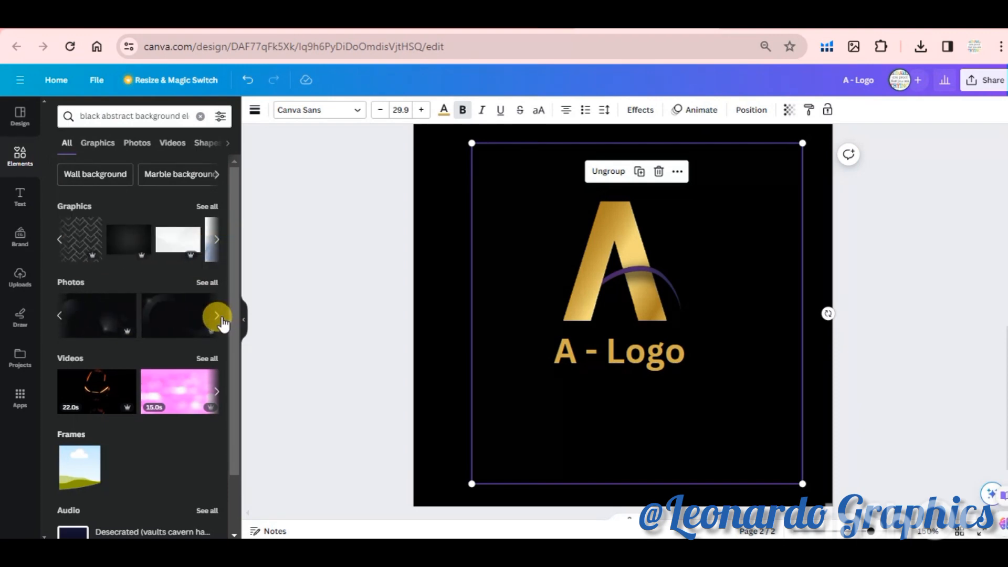
pyautogui.click(210, 320)
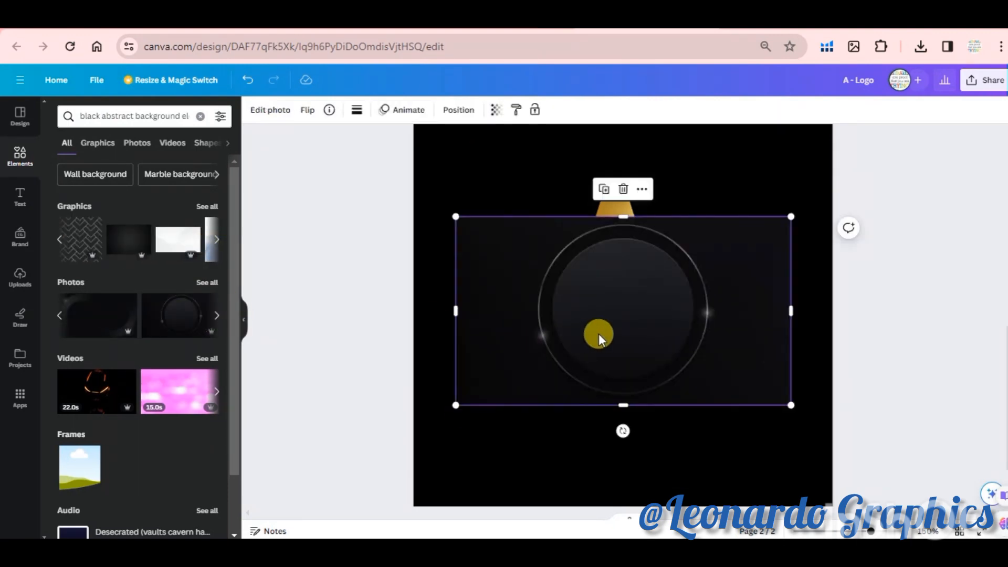
pyautogui.rightClick(591, 310)
pyautogui.click(662, 499)
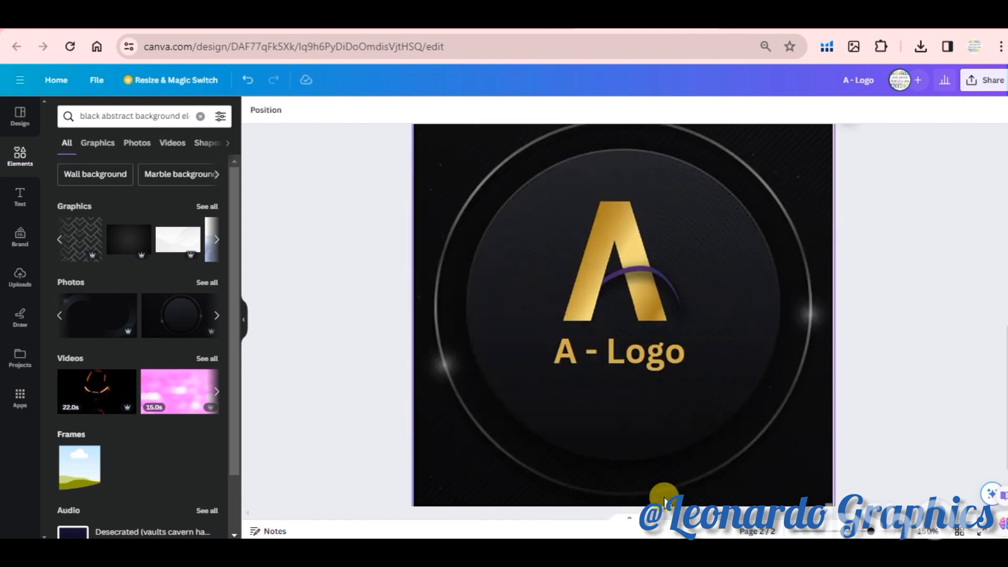
# Enlarge the logo group until its text size is 32.4 and center it within the background circle
pyautogui.moveTo(656, 429); pyautogui.dragTo(673, 470)
pyautogui.moveTo(477, 167); pyautogui.dragTo(441, 147)
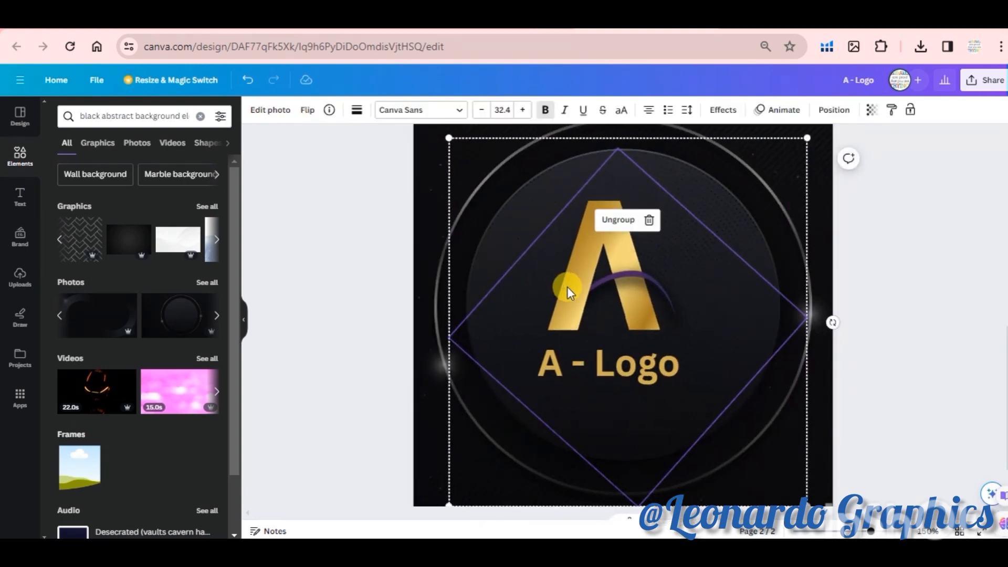
pyautogui.moveTo(567, 288); pyautogui.dragTo(575, 294)
pyautogui.click(919, 361)
pyautogui.scroll(-3, 919, 360)
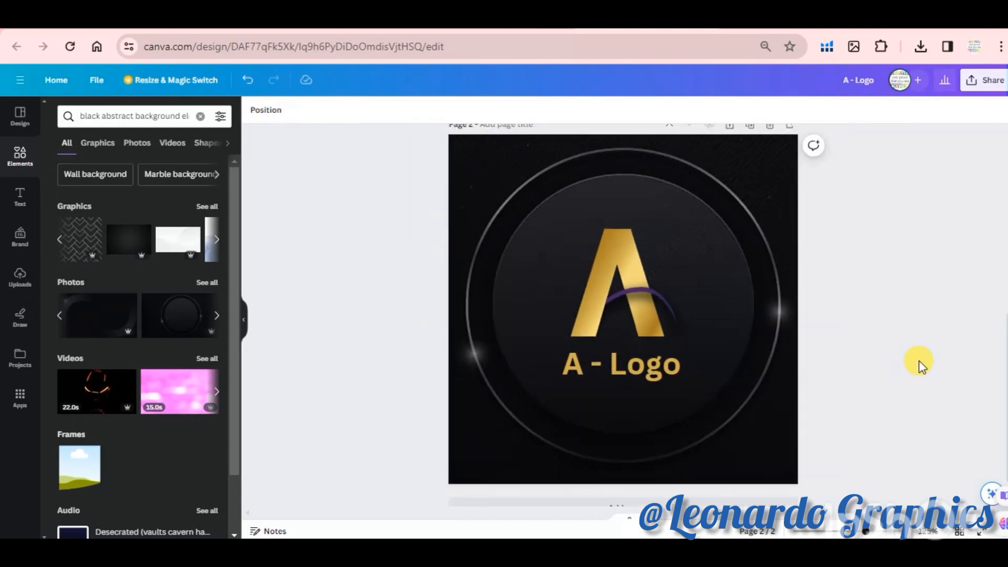
pyautogui.click(628, 298)
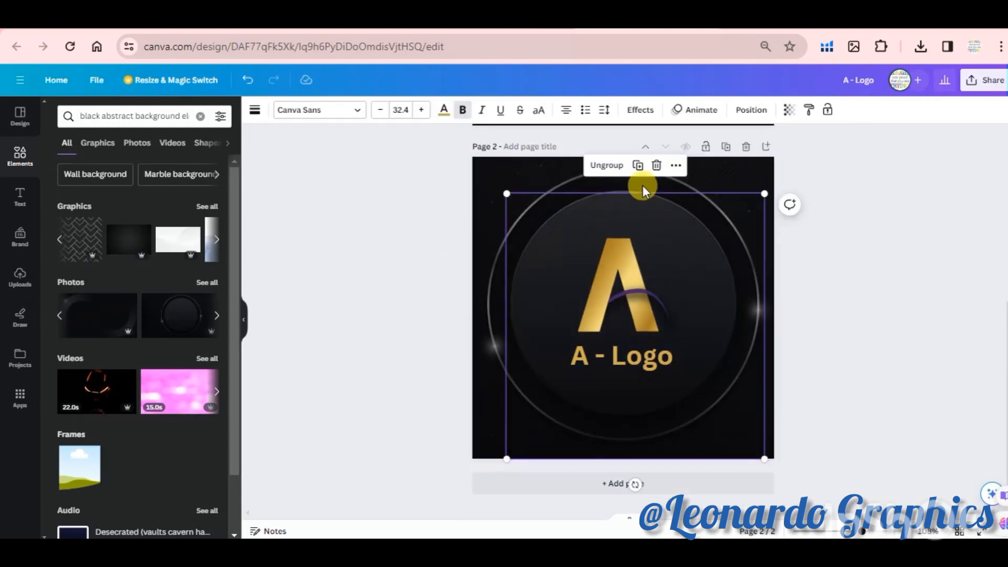
pyautogui.click(498, 244)
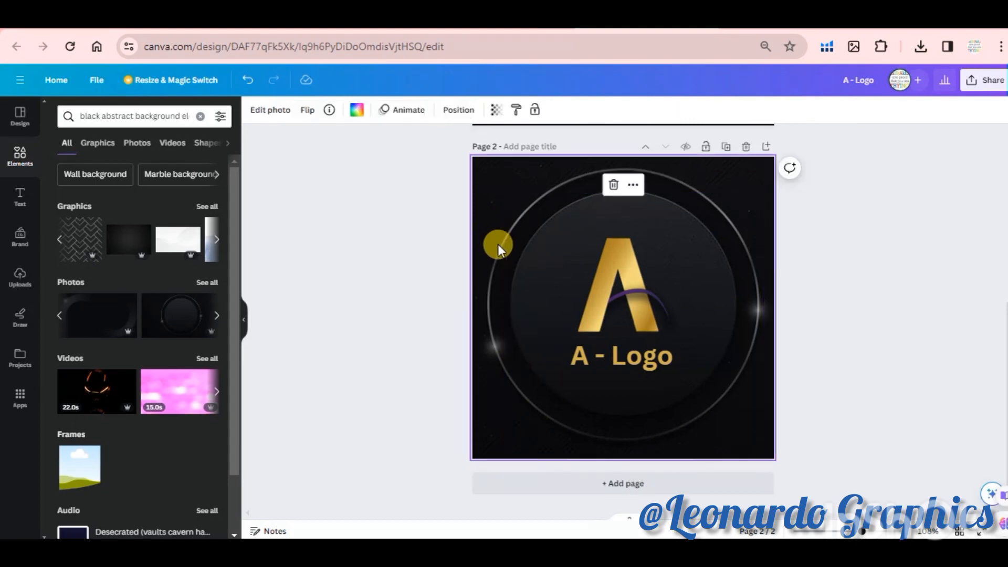
# View the PNG download settings for the design and close them
pyautogui.click(986, 80)
pyautogui.click(874, 367)
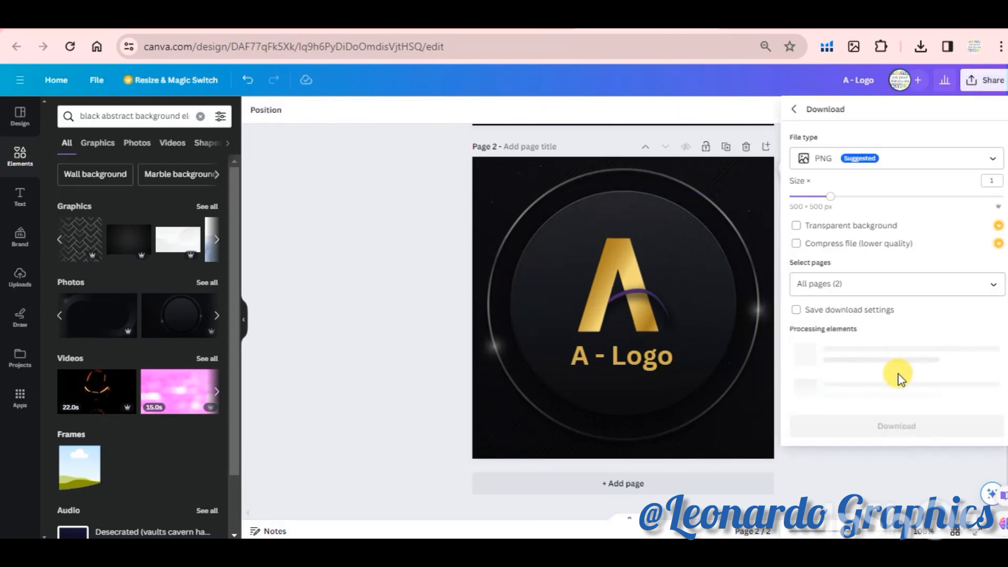
pyautogui.click(865, 475)
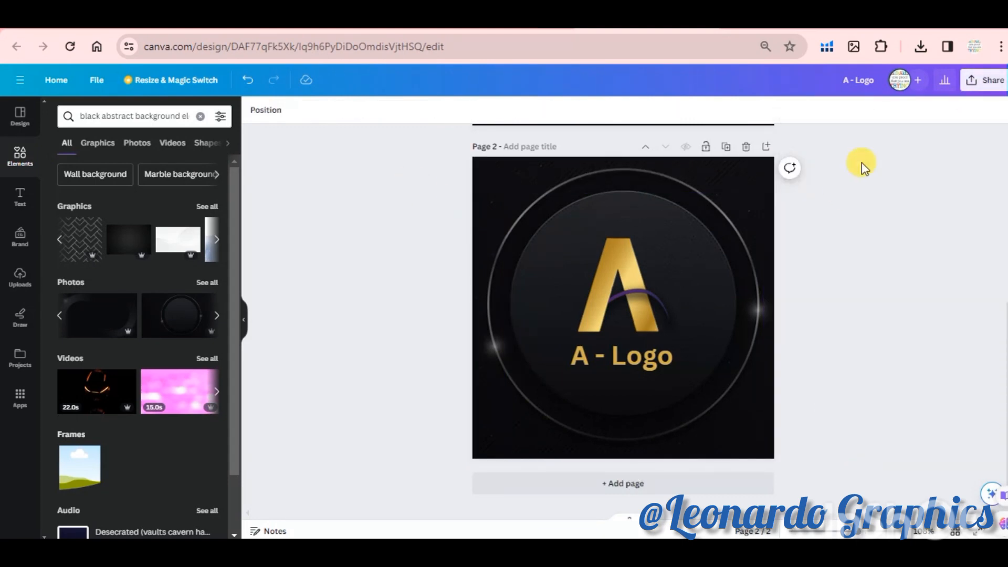